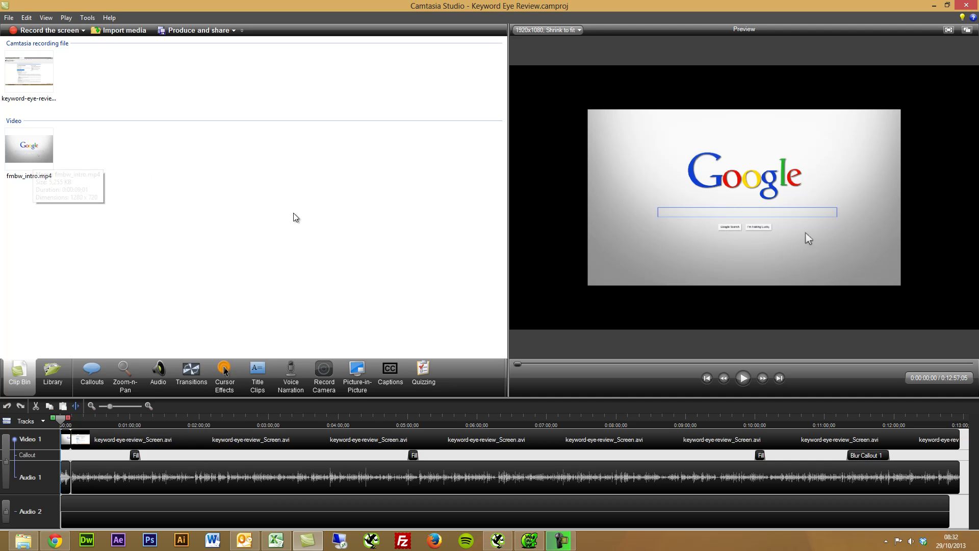
Step: Play the project from the start and pause the preview at the end of the intro clip
click(743, 380)
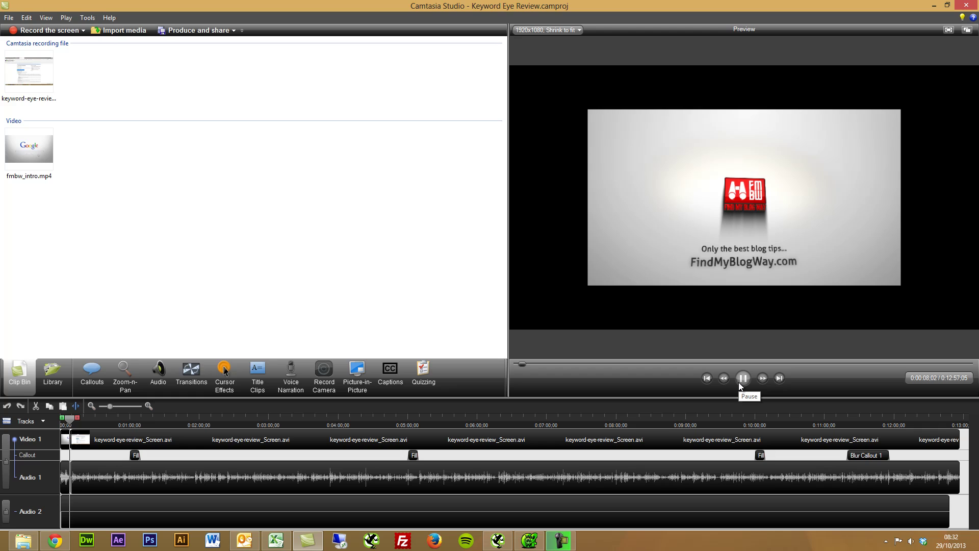
click(740, 383)
Step: Show the screen recorder's controls above the preview, review its effects and tools options, and minimize it
click(560, 540)
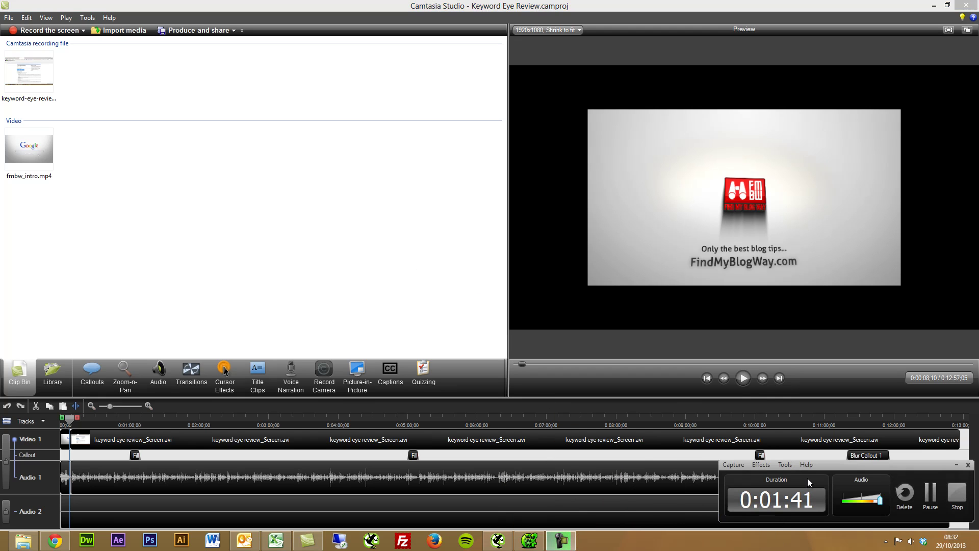
drag(830, 468, 782, 47)
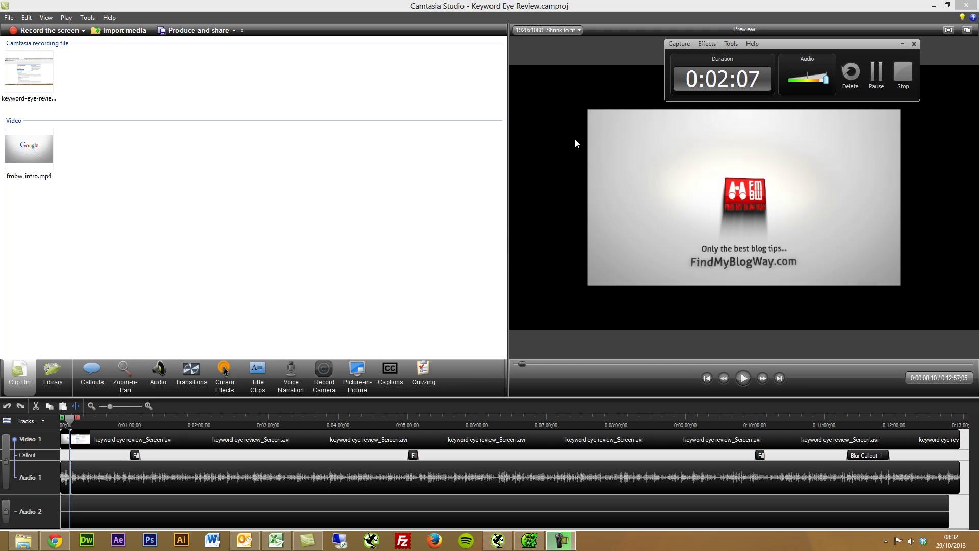
click(711, 44)
mouse_move(718, 57)
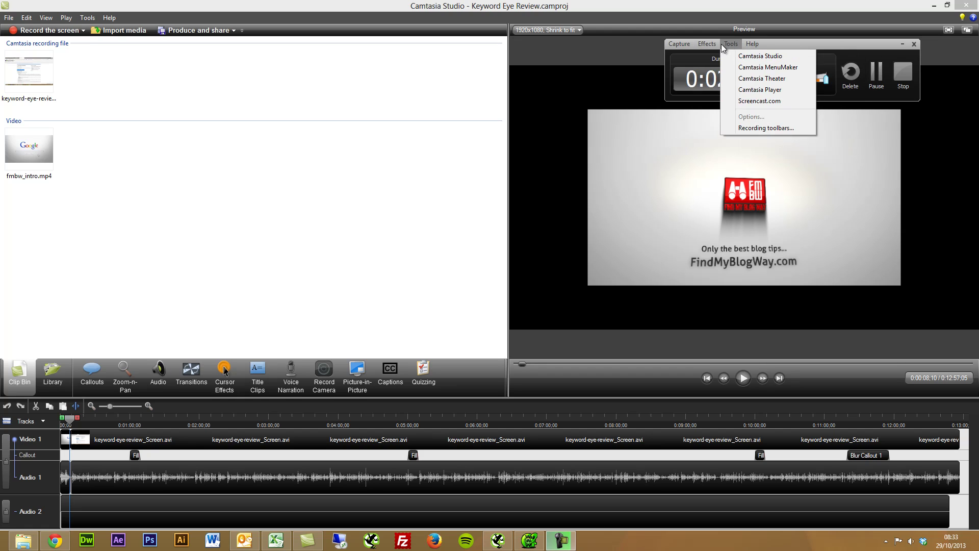
click(866, 43)
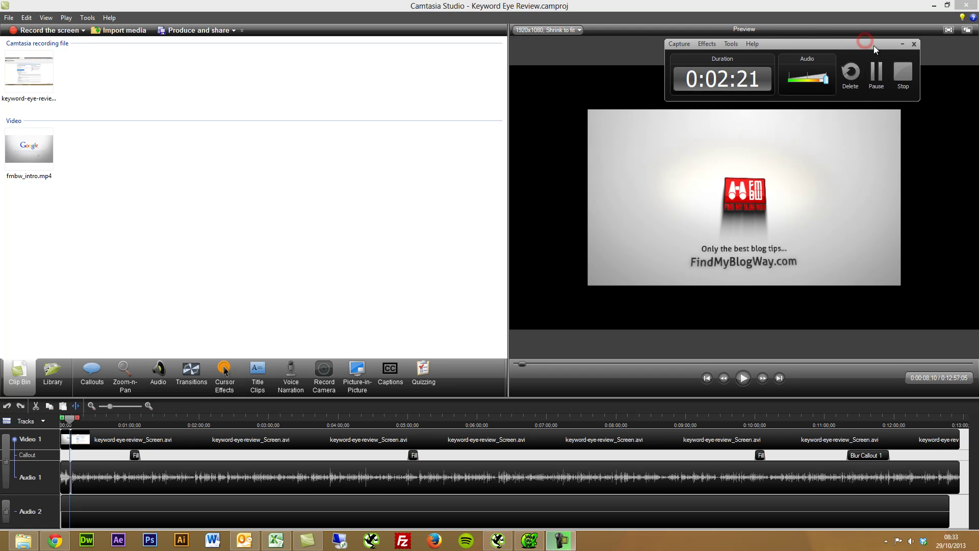
click(901, 45)
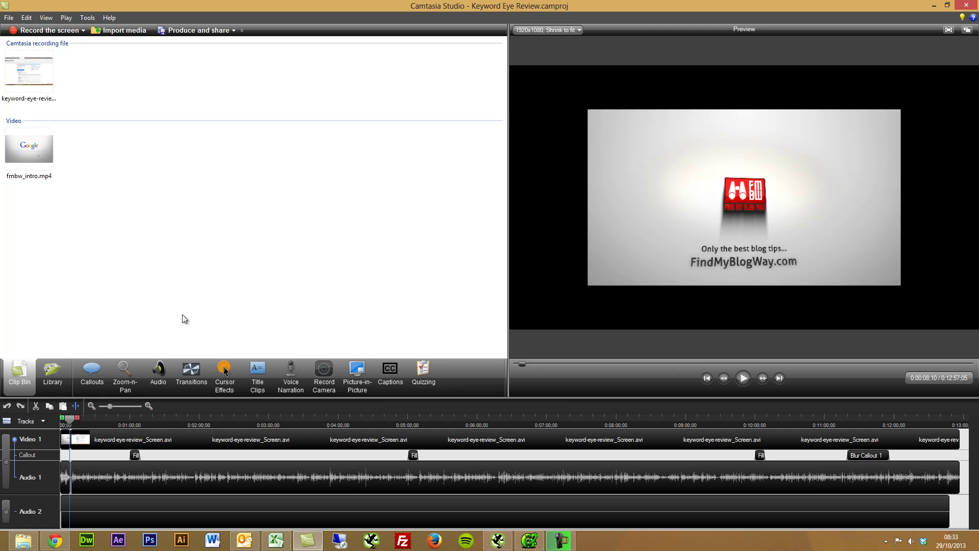
click(106, 448)
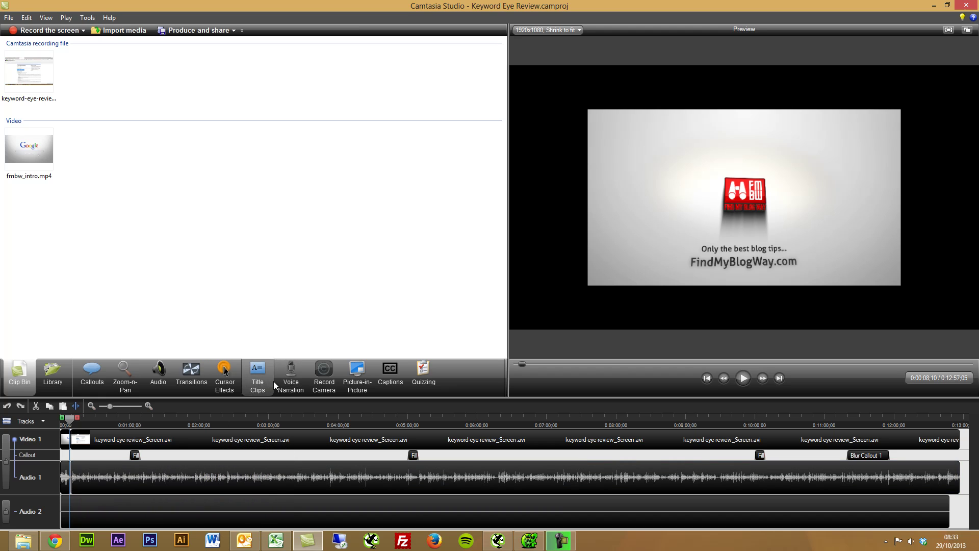
mouse_move(295, 371)
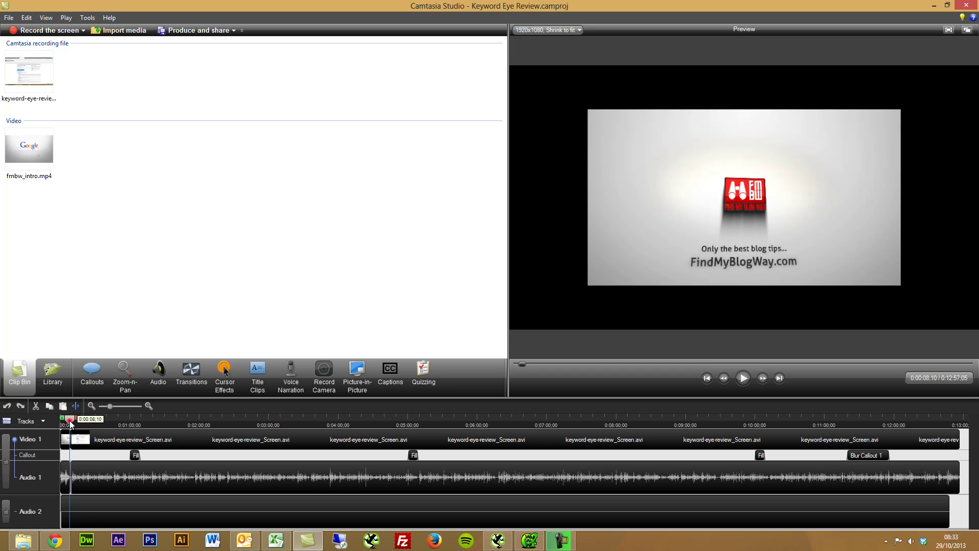
Step: Add a Sketch Motion Arrow callout with the playhead at about 0:01:00 on the timeline and the preview pane widened
drag(70, 423, 128, 426)
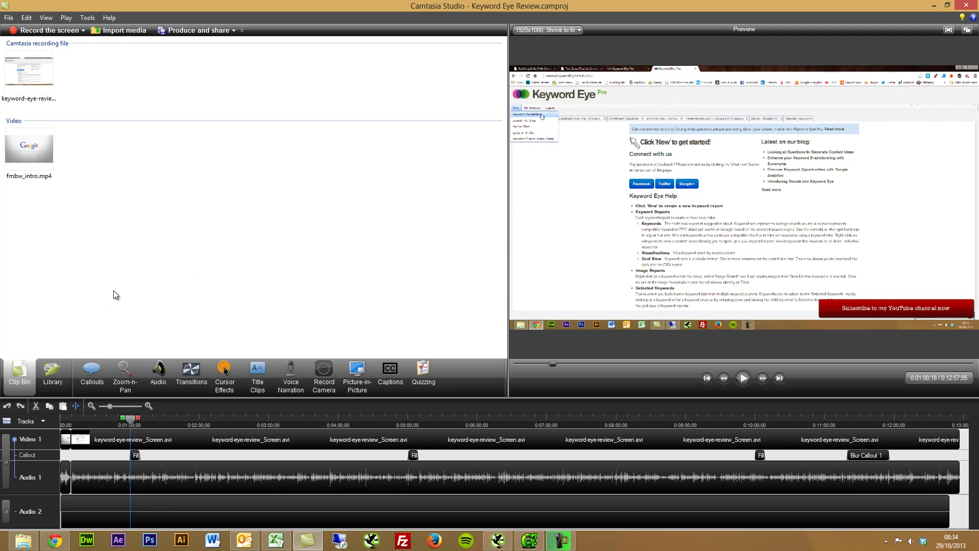
click(97, 378)
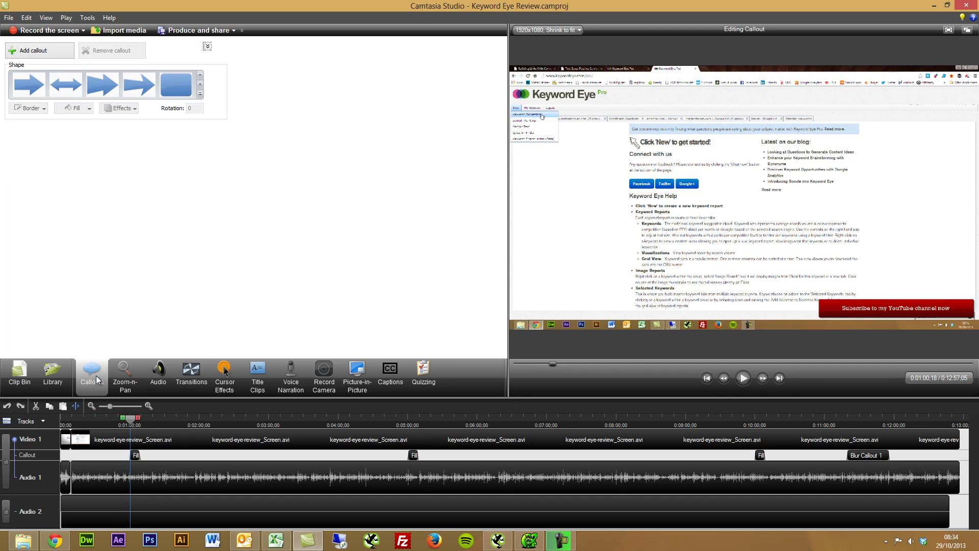
drag(509, 176, 429, 177)
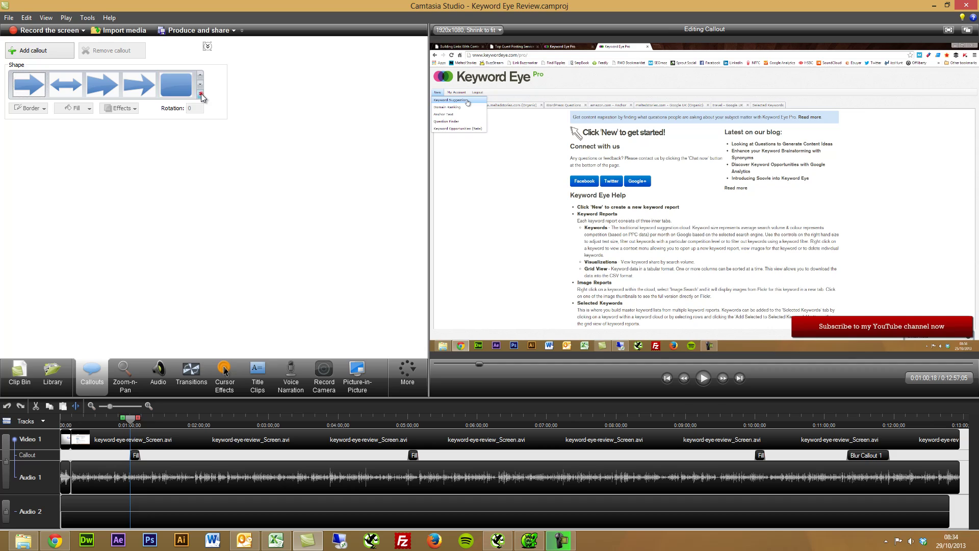
click(201, 94)
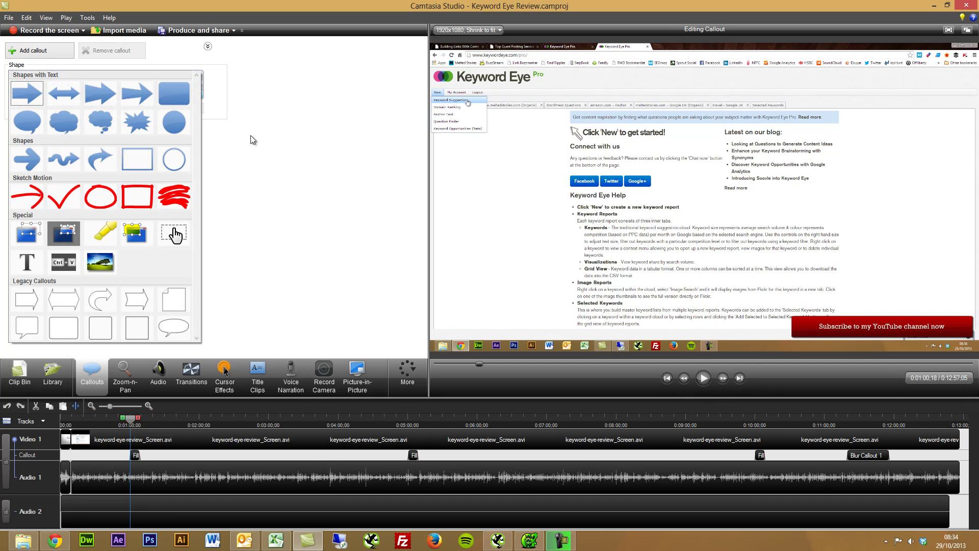
click(36, 194)
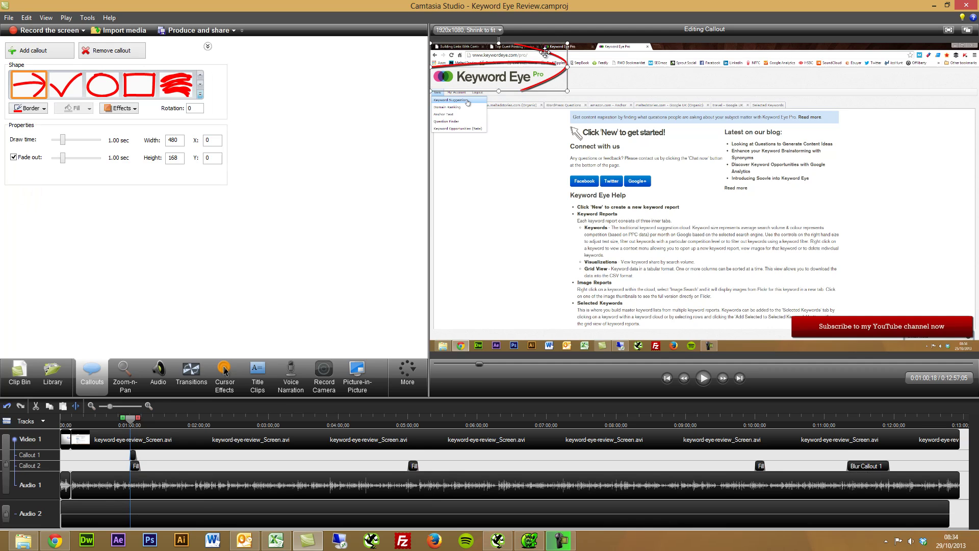
Step: Move the arrow callout to about X 53, Y 546 and rotate it to about 27 degrees
drag(534, 74, 560, 222)
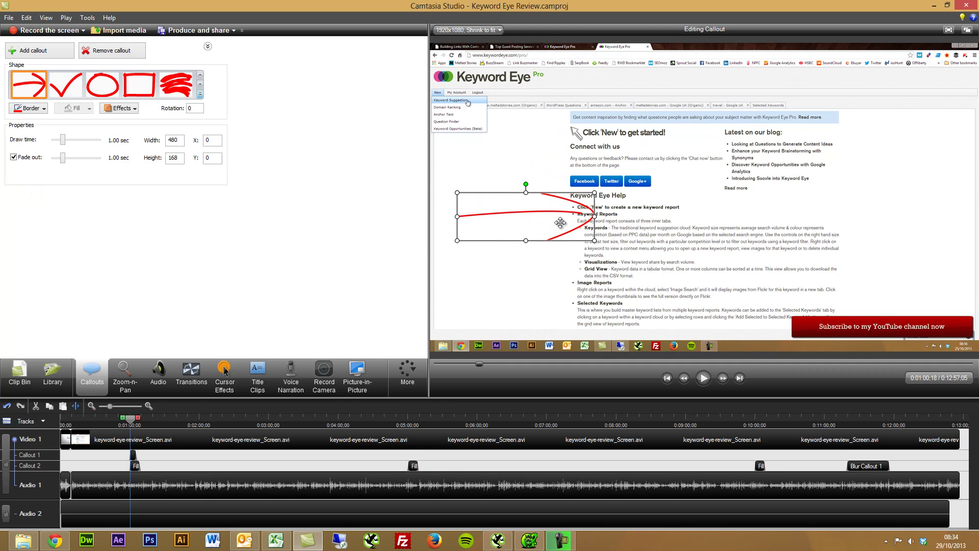
mouse_move(525, 183)
mouse_down()
mouse_move(513, 181)
mouse_move(527, 205)
mouse_move(519, 210)
mouse_up()
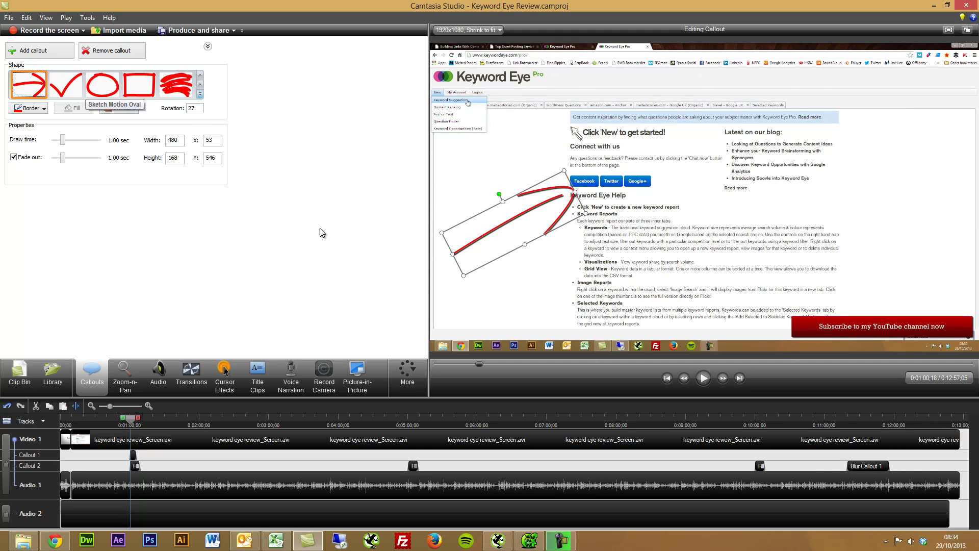
click(519, 301)
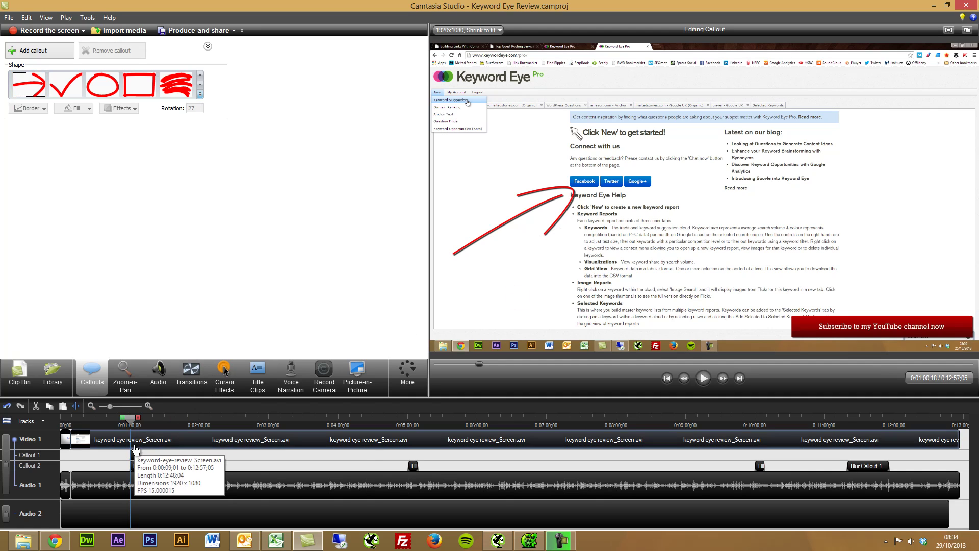
Step: Set the sketch arrow callout's draw time to 1.50 sec and its border colour to green
click(149, 406)
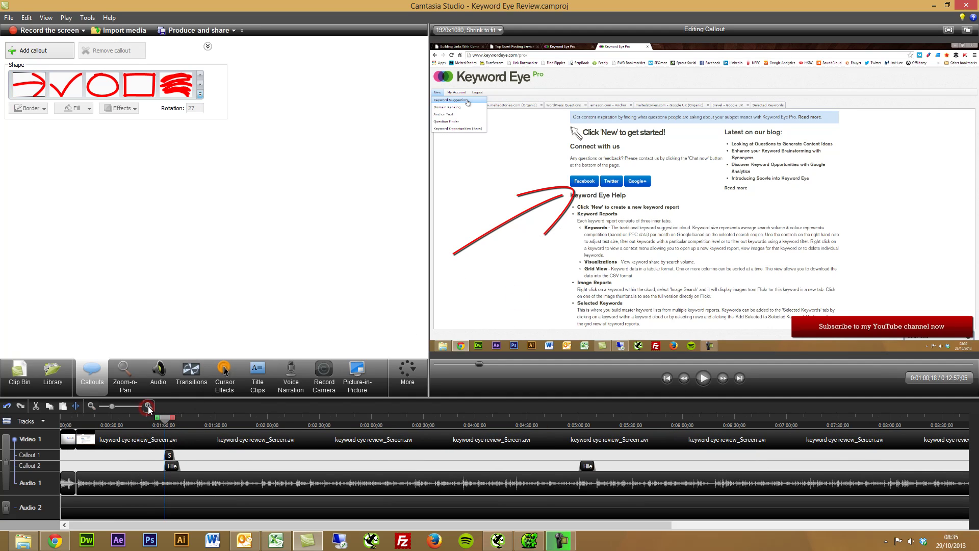
click(148, 405)
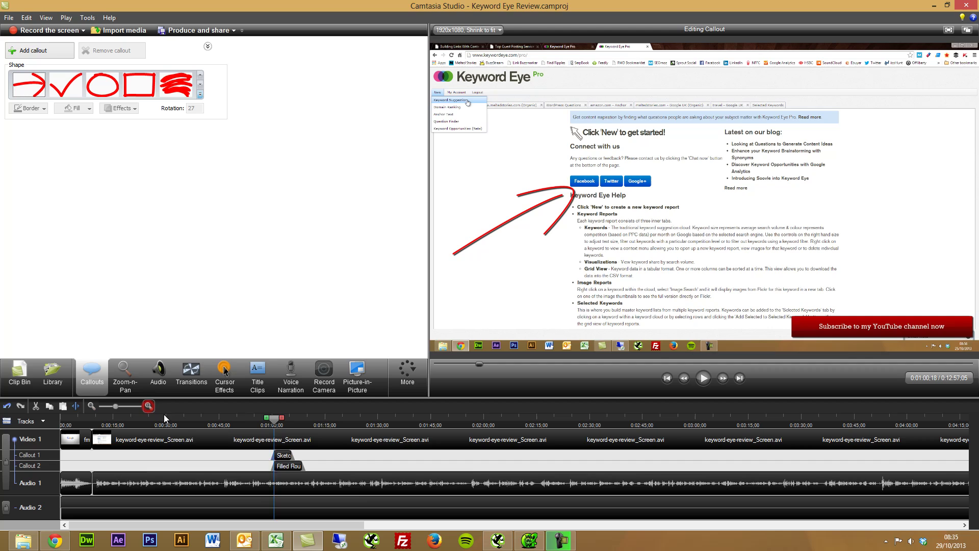
click(287, 458)
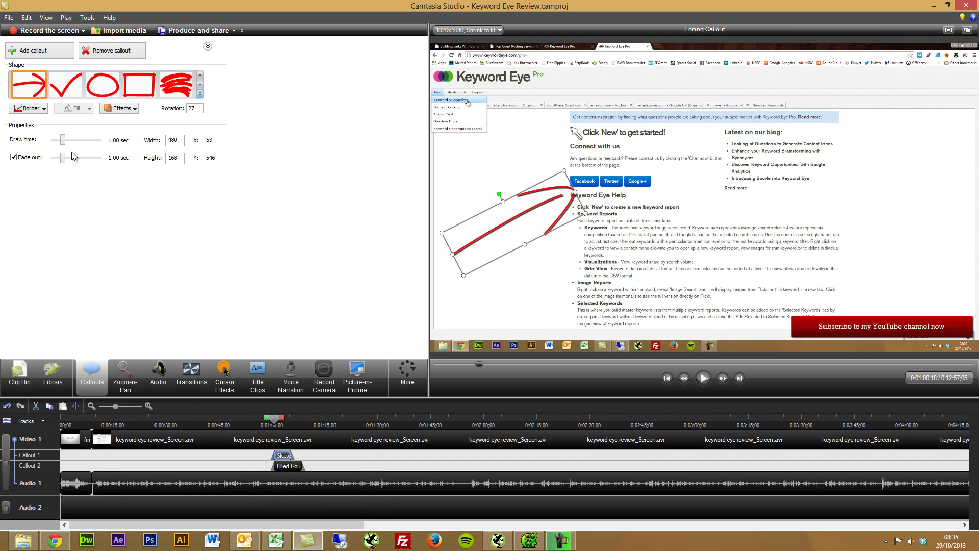
drag(63, 140, 68, 140)
click(24, 114)
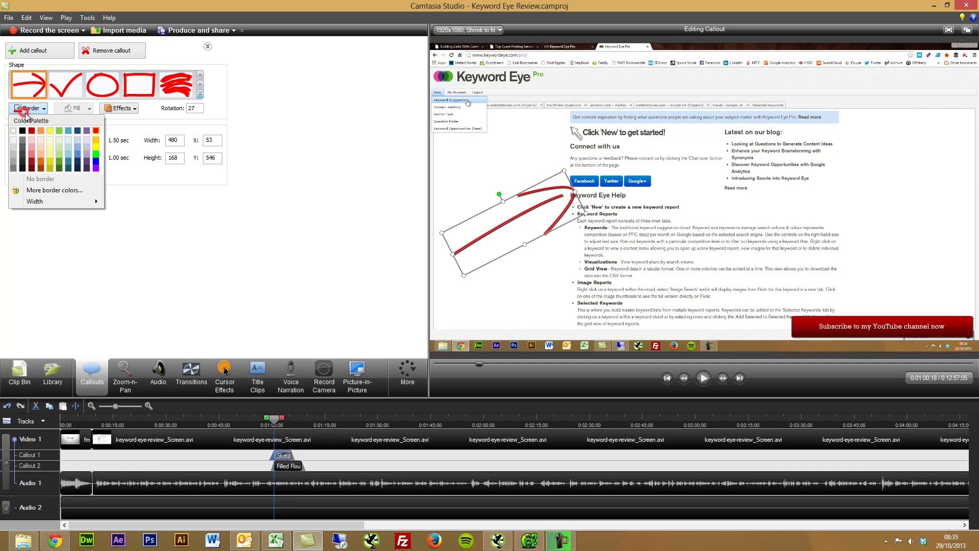
click(60, 128)
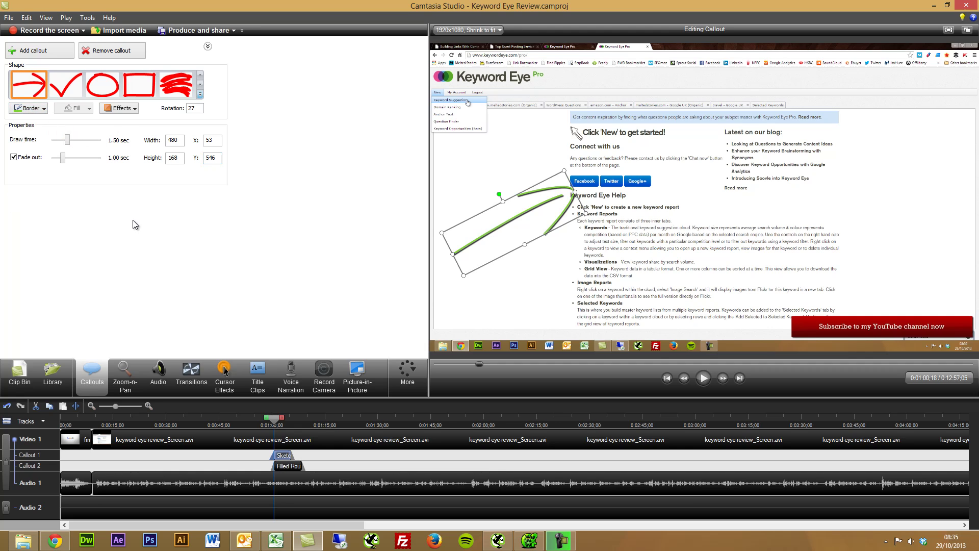
click(185, 261)
Step: Play the video from about 0:00:57 to check the arrow's drawing animation, and pause once it is drawn
drag(274, 420, 264, 420)
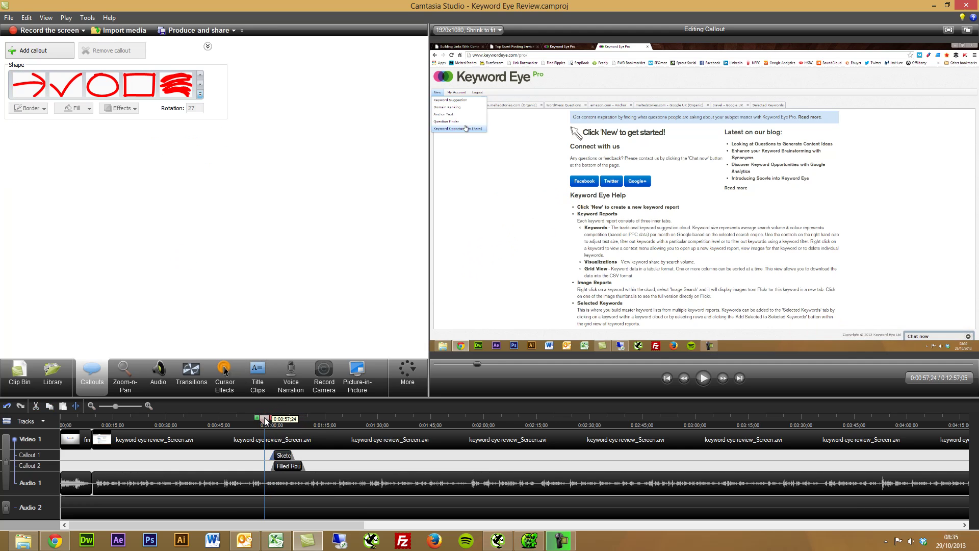
click(703, 378)
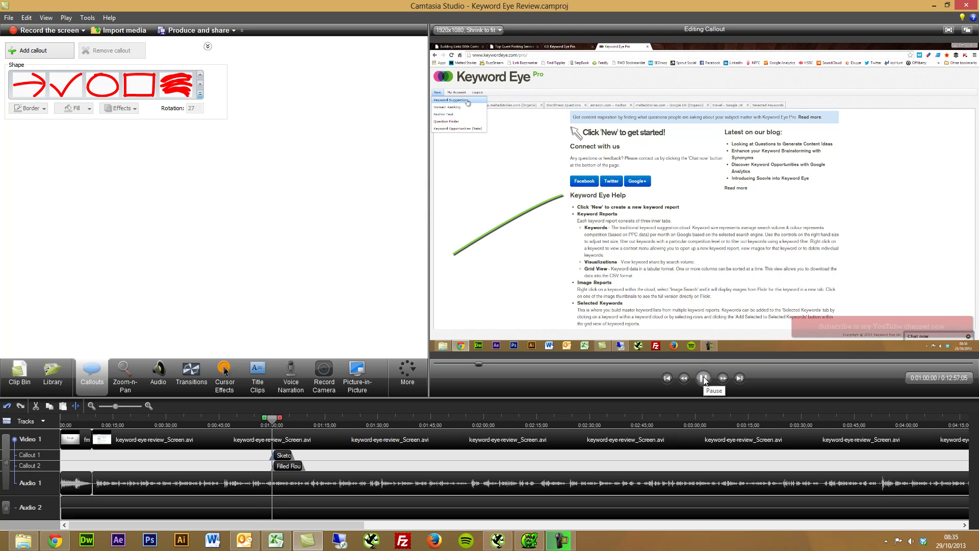
click(703, 378)
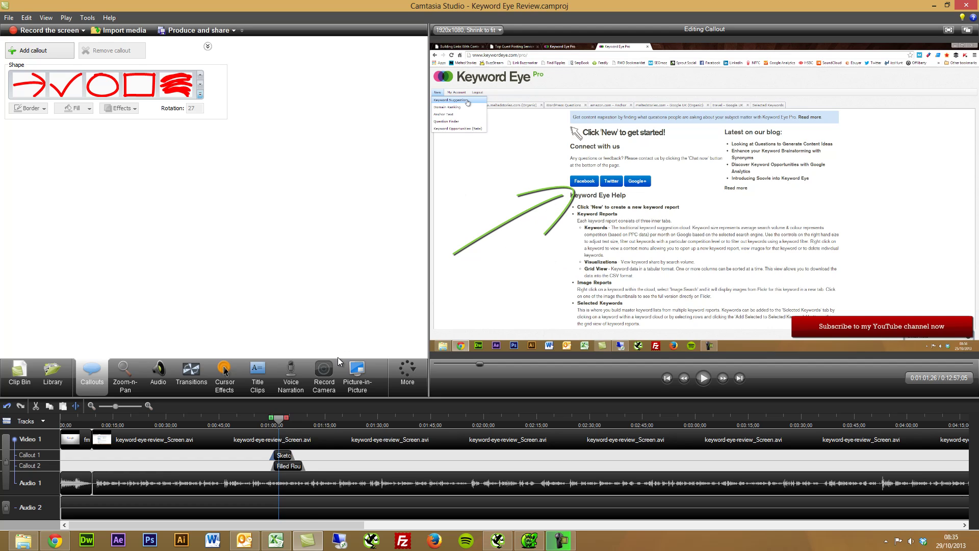
Step: Set the sketch arrow callout's duration to 10 seconds
click(289, 457)
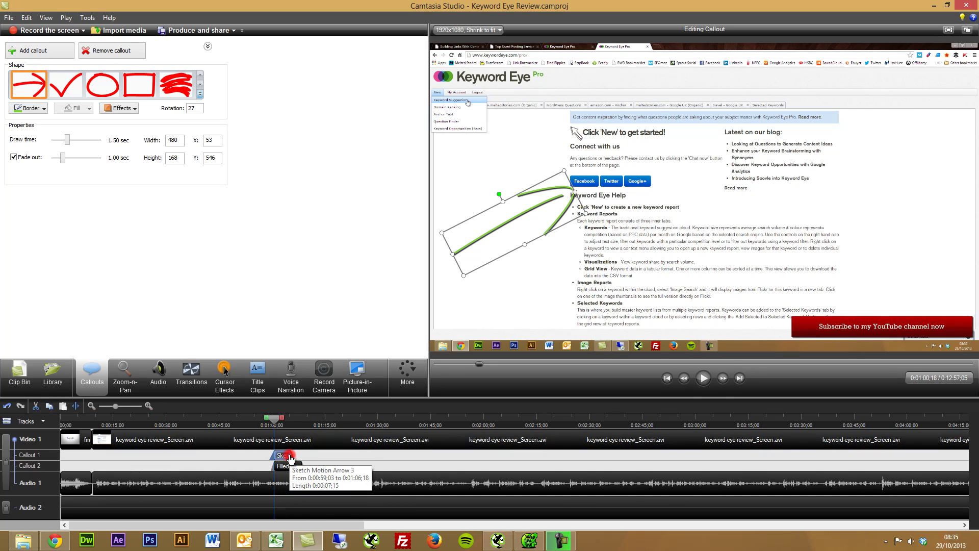
right_click(290, 458)
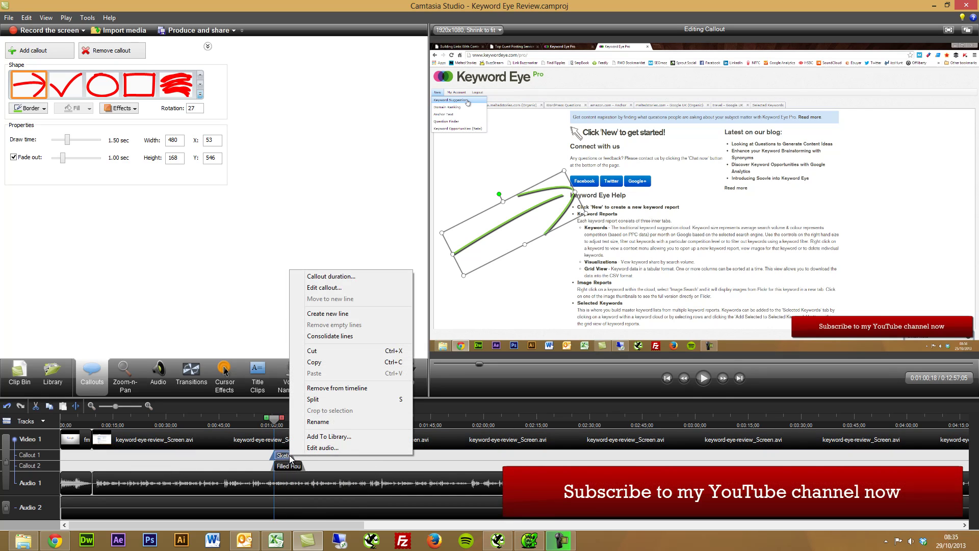
click(365, 277)
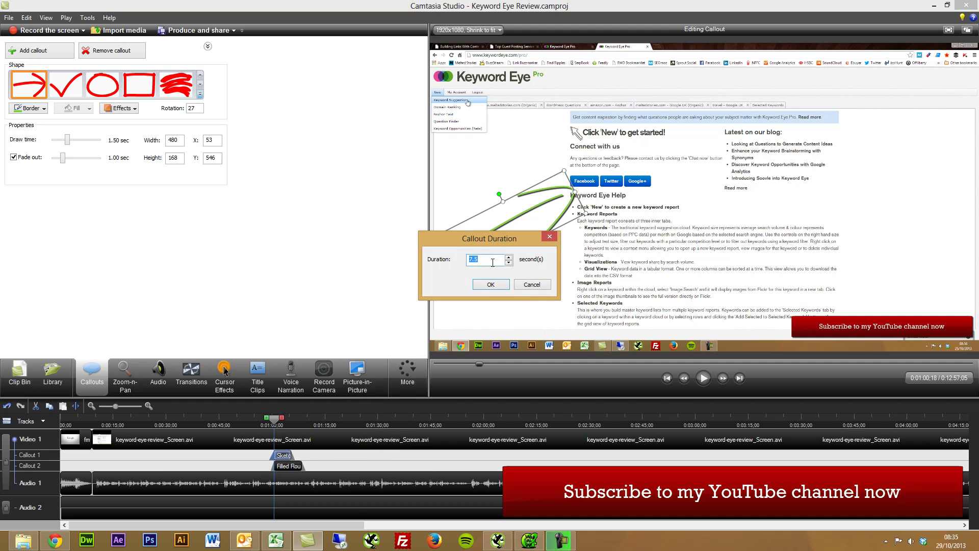
text(10)
key(Return)
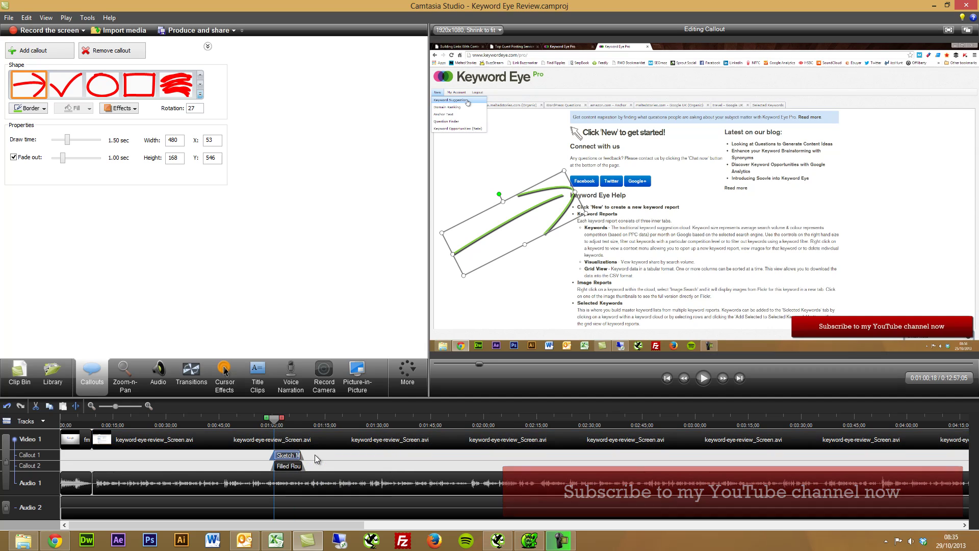
click(282, 285)
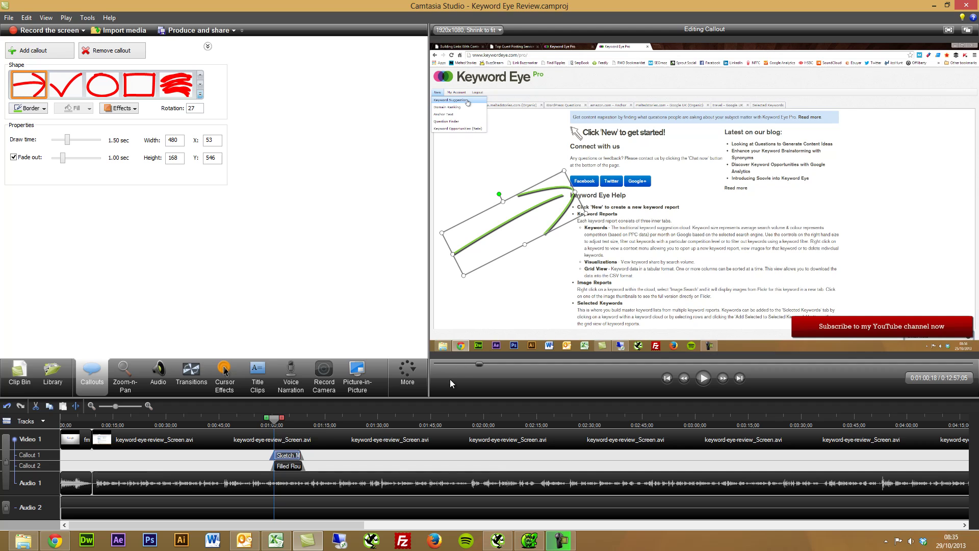
Step: Add a blank red filled rounded rectangle callout based on the subscribe callout and move it to about X 80, Y 935
click(287, 465)
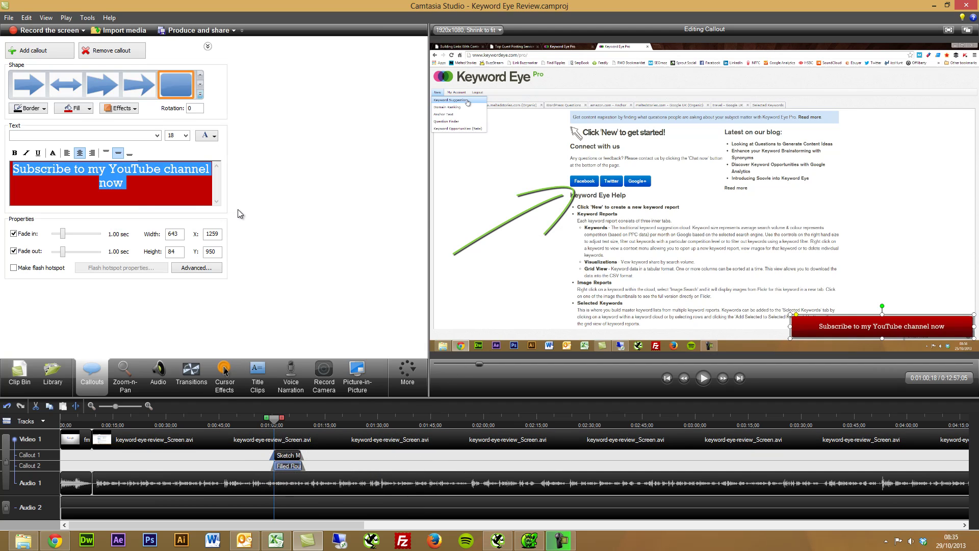
click(168, 190)
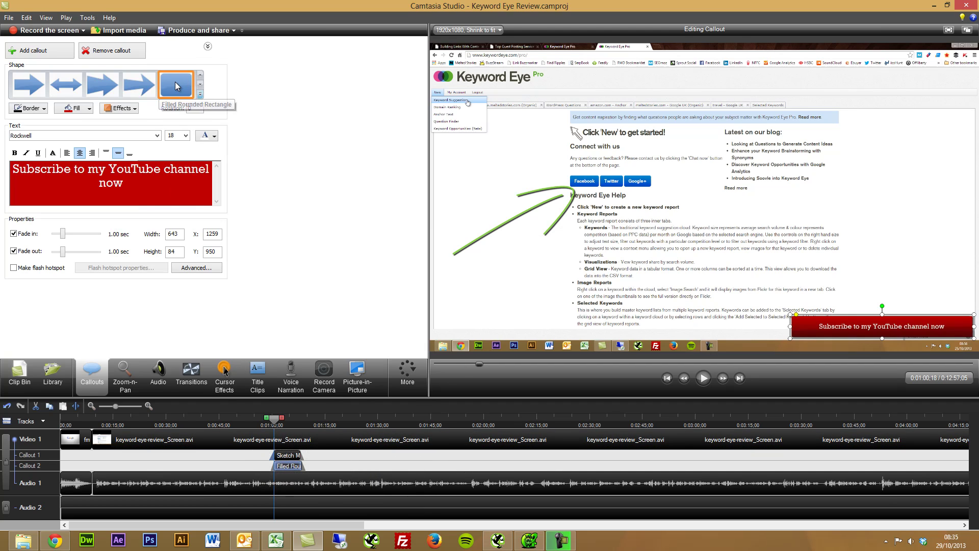
click(47, 54)
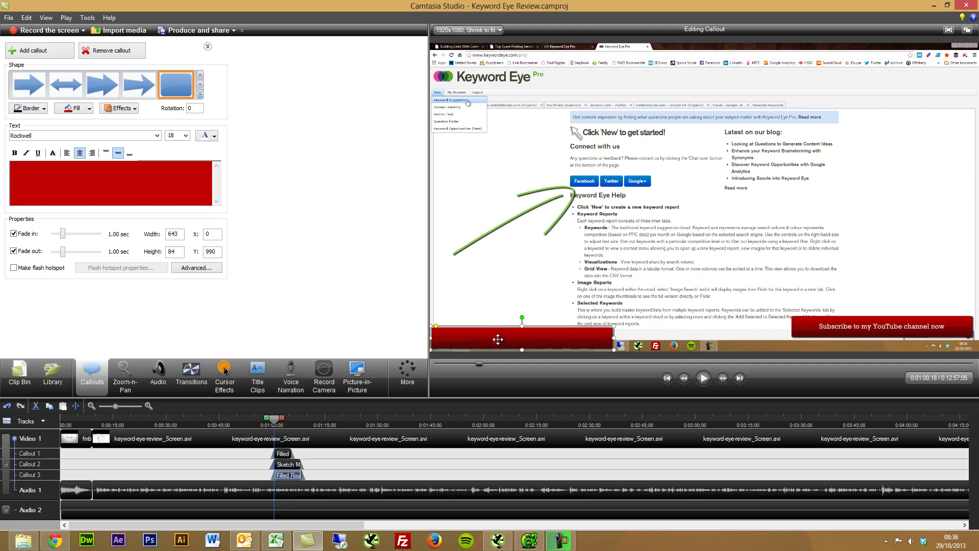
drag(496, 340, 519, 325)
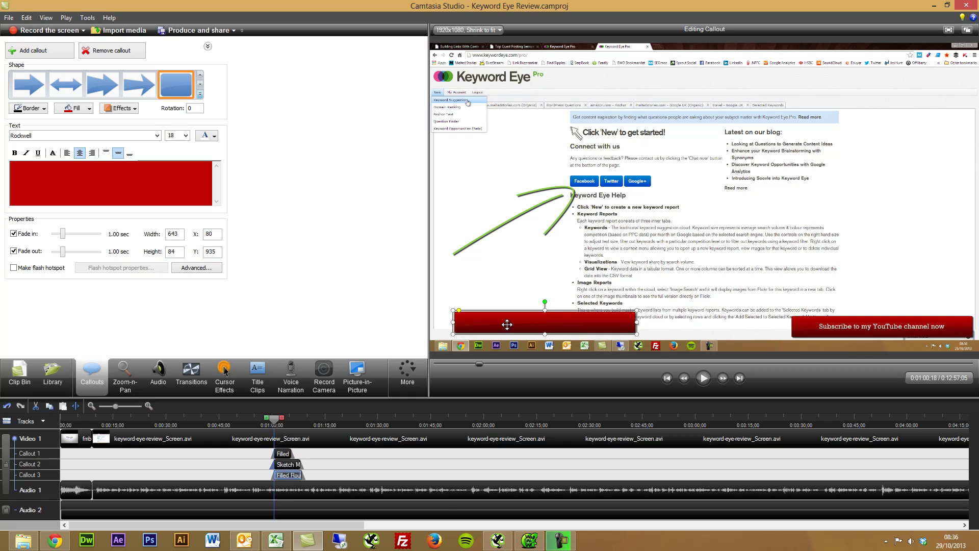
Step: Delete the blank red rounded rectangle callout from the timeline, keeping the sketch arrow and subscribe callouts
click(288, 477)
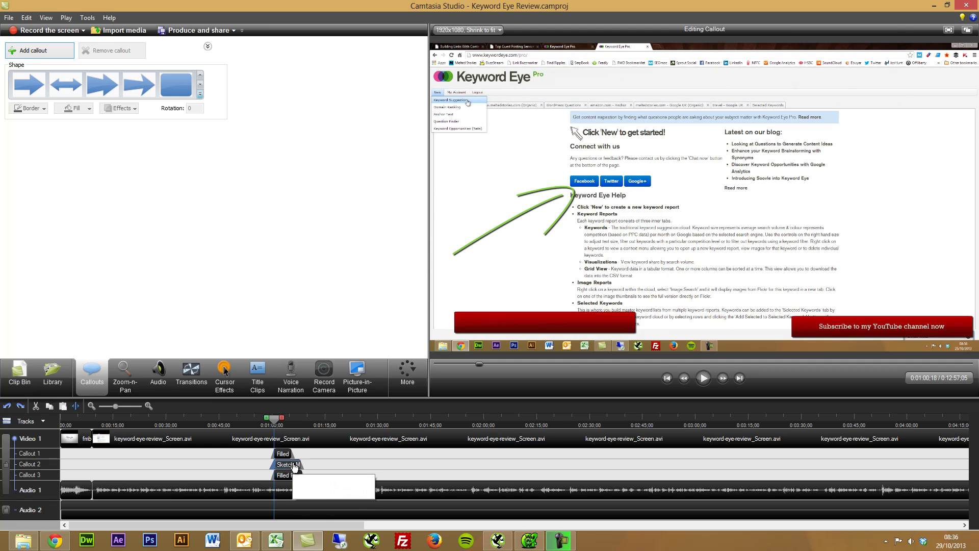
click(293, 465)
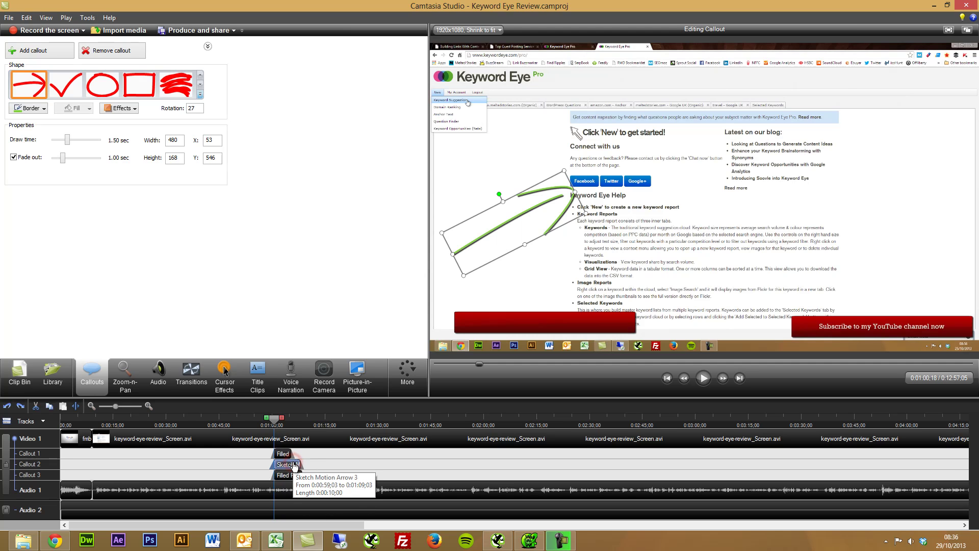
click(283, 454)
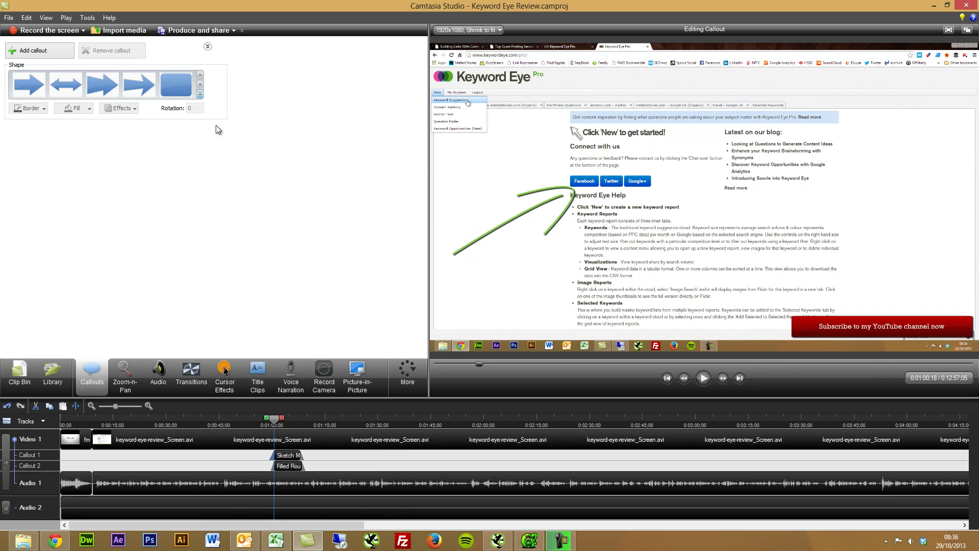
Step: Convert the "Subscribe to my YouTube channel now" callout into a Blur callout
click(286, 465)
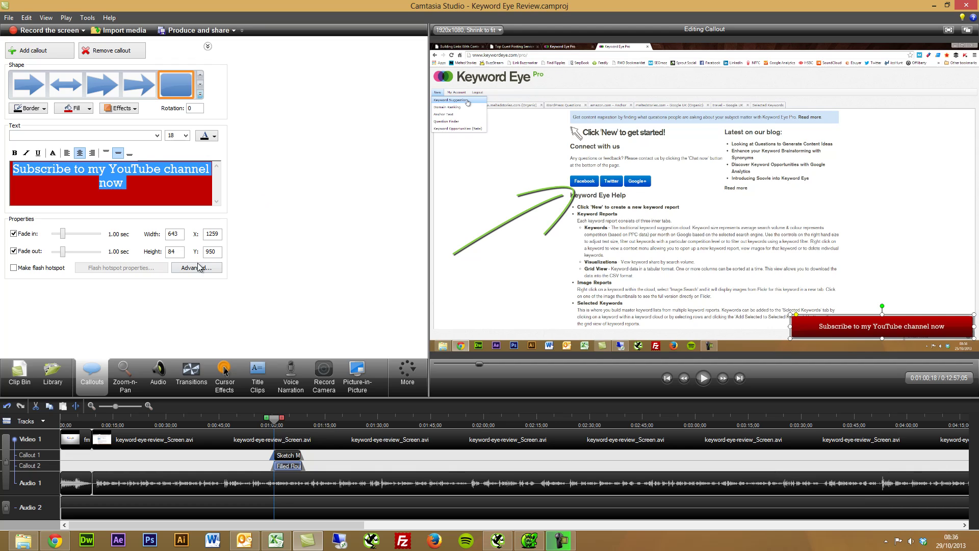
click(141, 184)
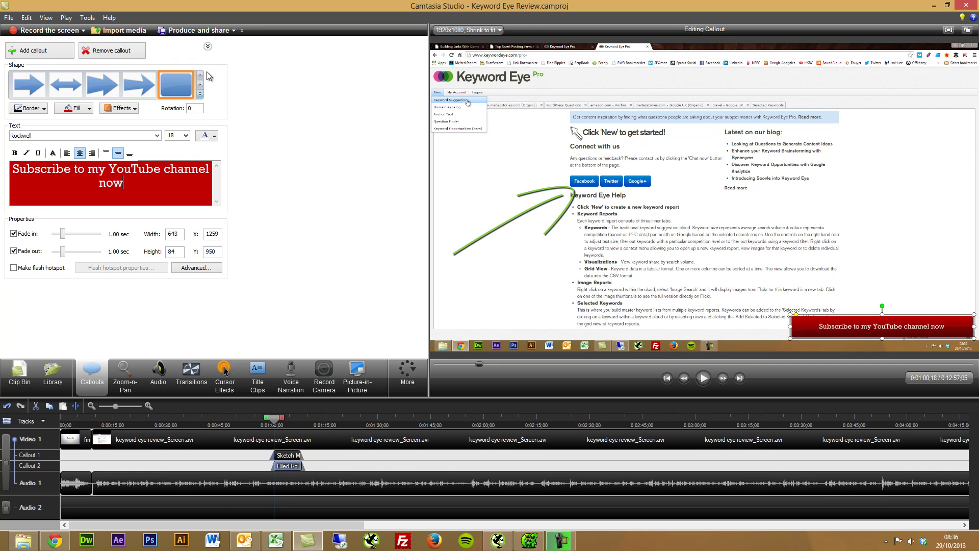
click(201, 95)
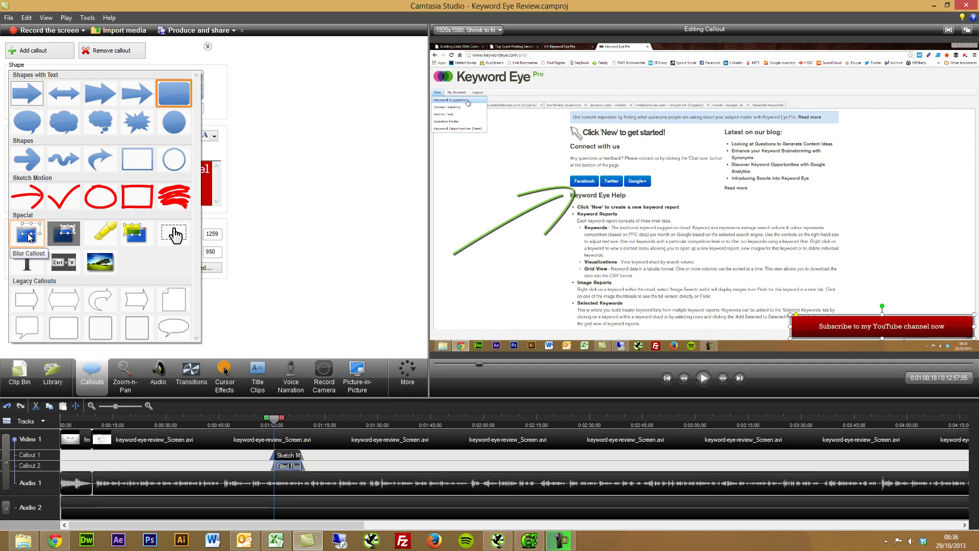
click(28, 236)
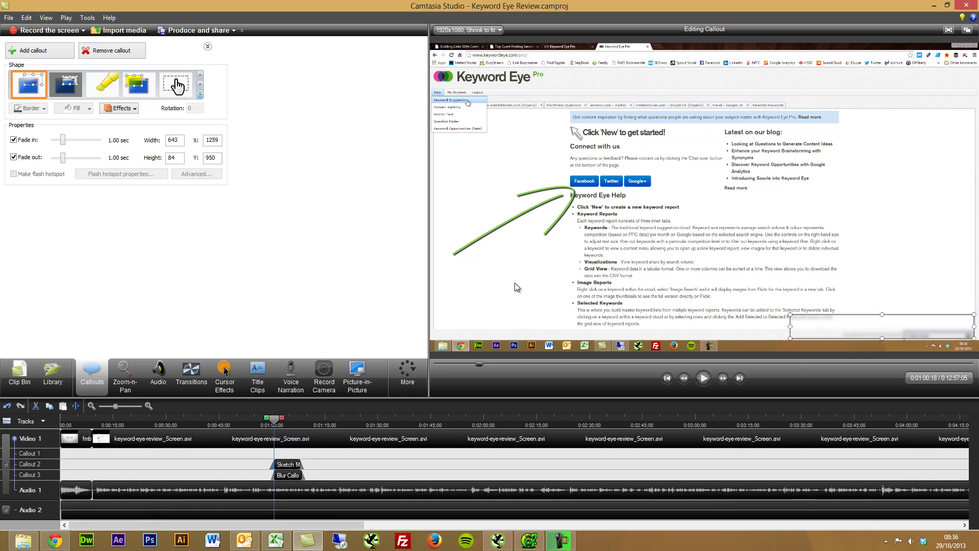
Step: Position the blur callout over the Keyword Eye Help text at about X 788, Y 593 and enlarge its height to about 325
drag(878, 332, 830, 291)
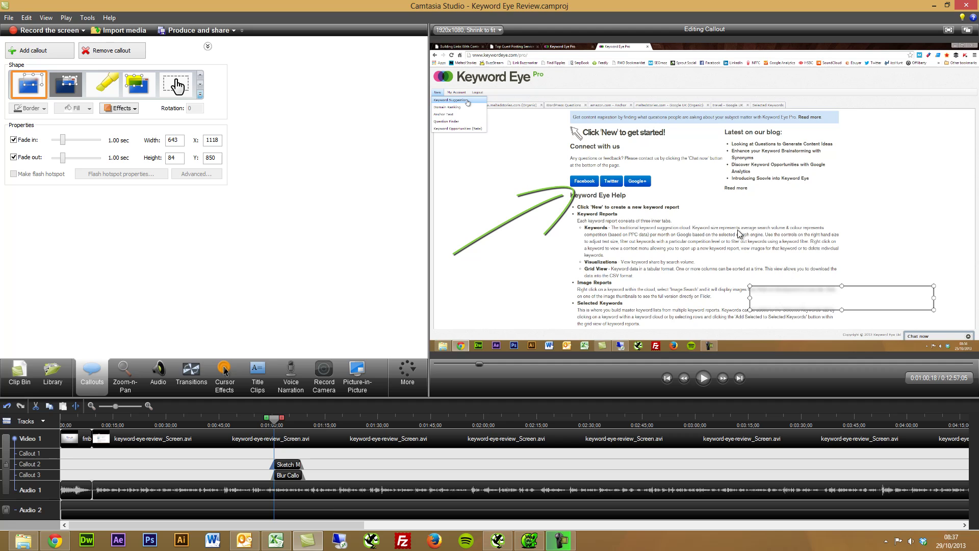
drag(816, 293, 746, 316)
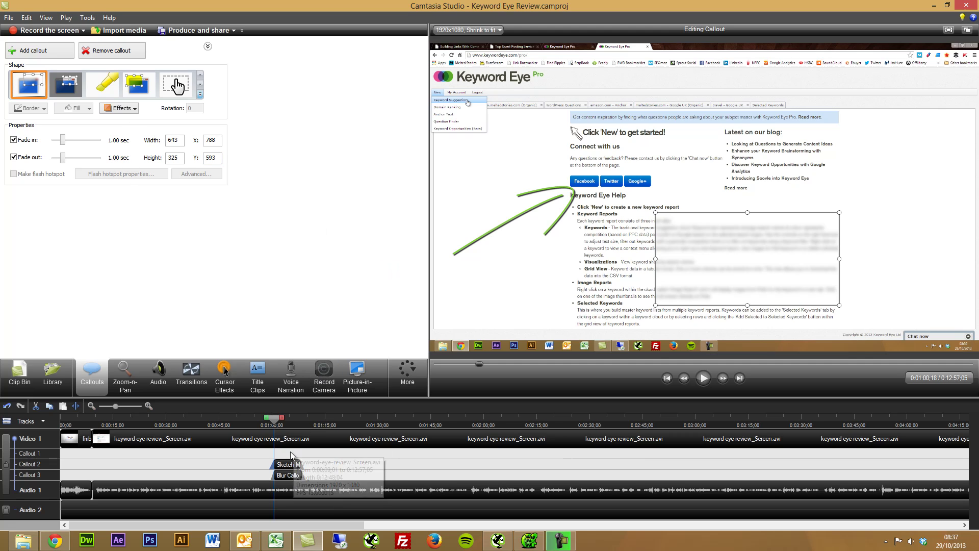
mouse_move(297, 476)
mouse_down()
mouse_move(358, 478)
mouse_move(301, 482)
mouse_up()
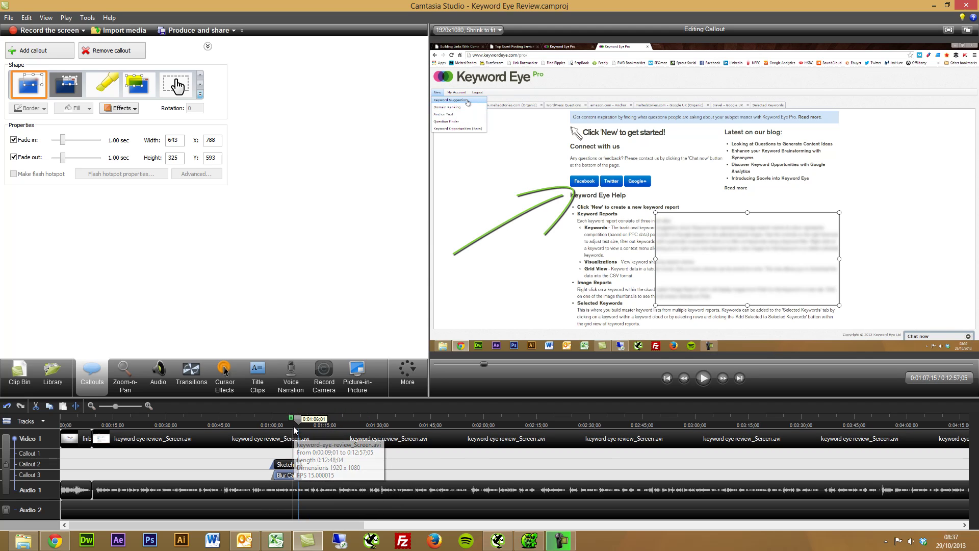
Step: Play the video from about 0:00:55 to check the blur callout, and pause at about 0:01:06
mouse_move(303, 420)
mouse_down()
mouse_move(274, 430)
mouse_move(256, 424)
mouse_up()
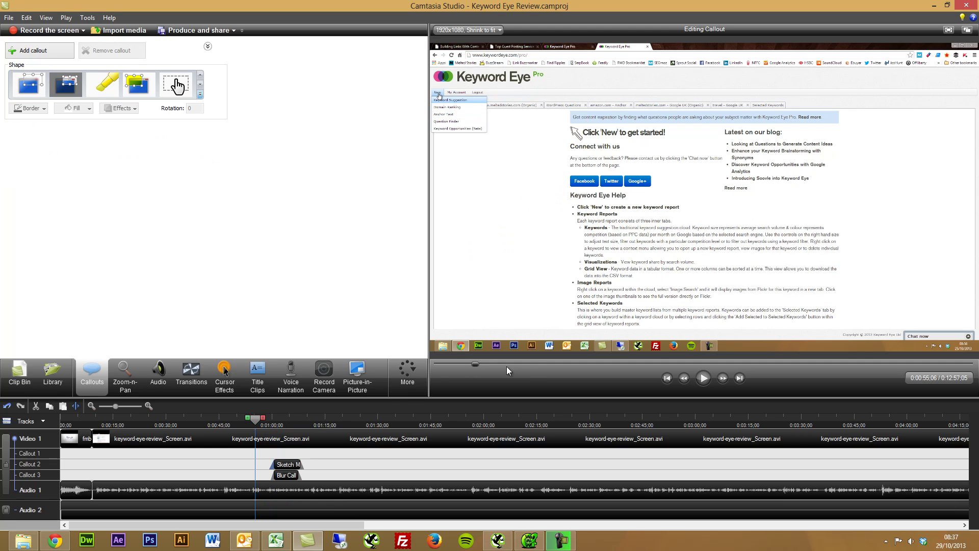
click(698, 378)
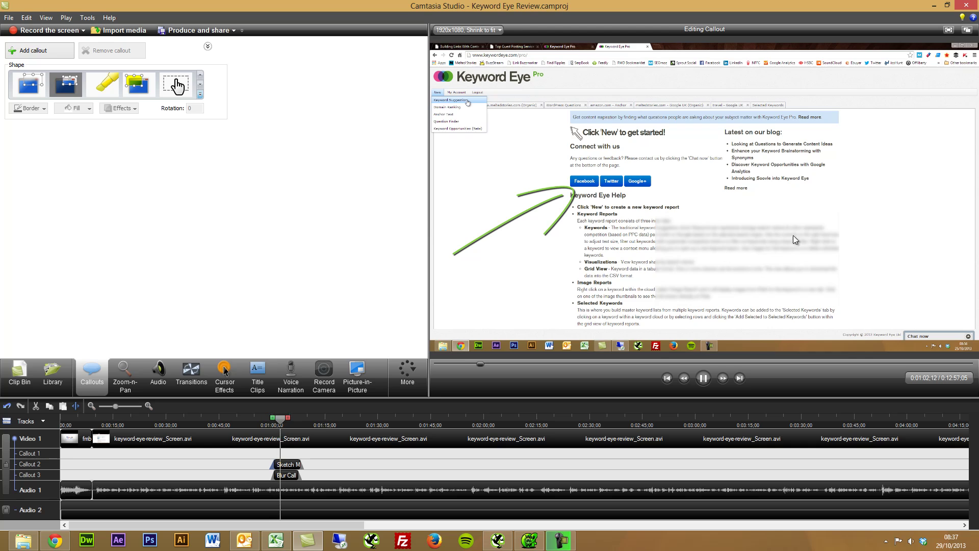
click(708, 377)
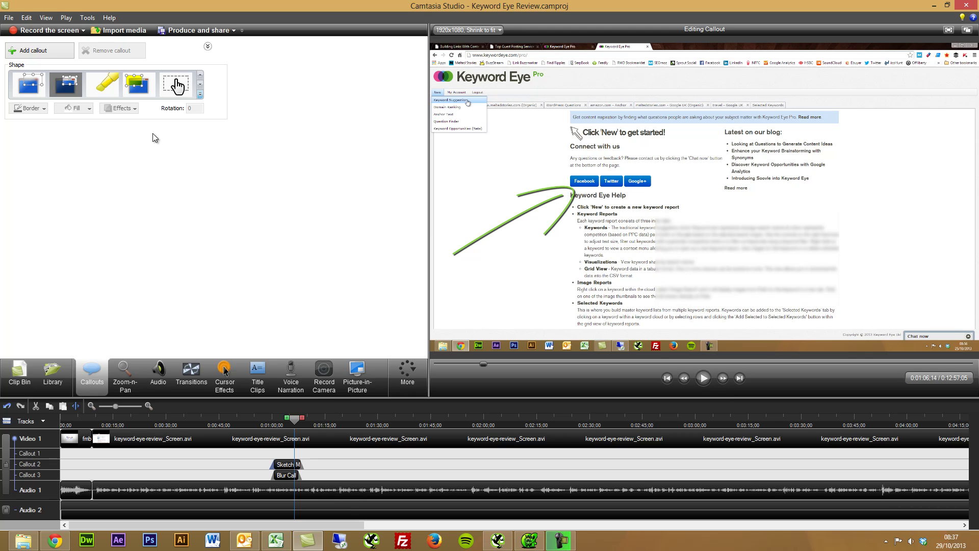
Step: Add a Highlight Rectangle callout at about 0:01:06 and move it to about X 964, Y 511
click(141, 91)
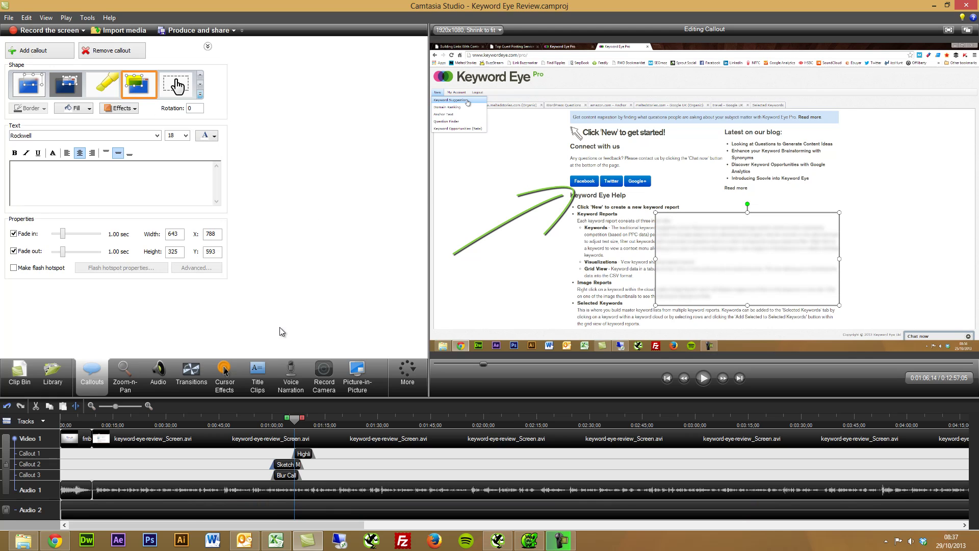
click(304, 454)
drag(294, 420, 300, 421)
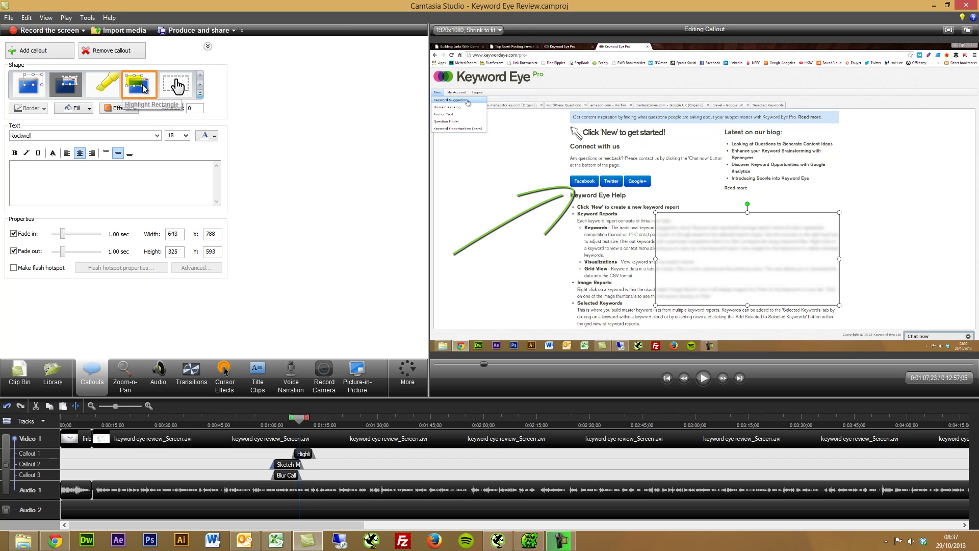
drag(692, 273, 742, 250)
Step: Add another Highlight Rectangle callout at about 0:01:29 and move it over the help text to about X 483, Y 543
click(376, 421)
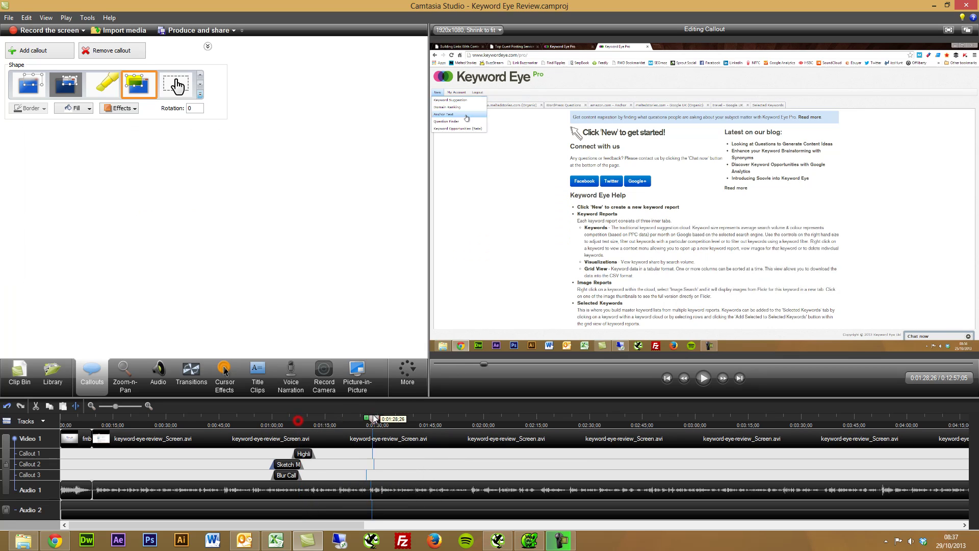
click(200, 95)
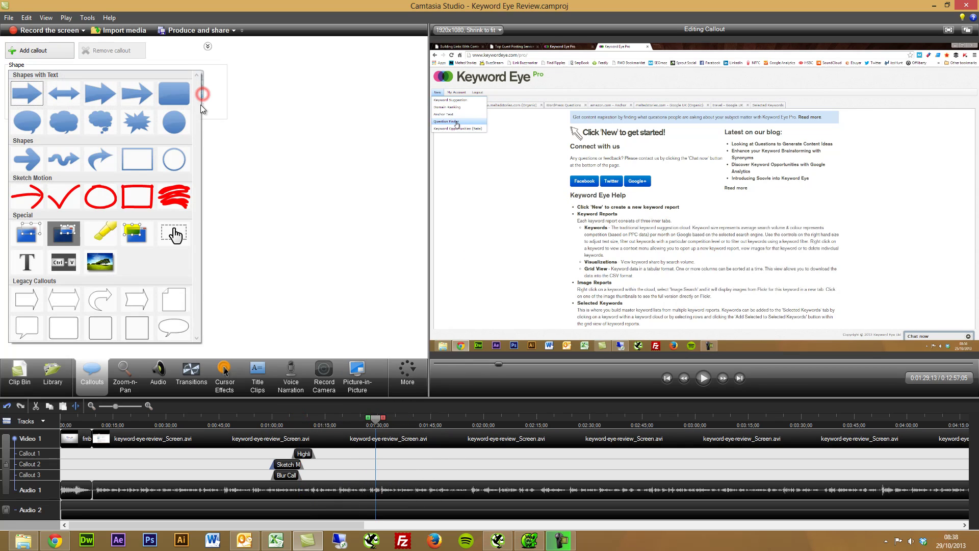
click(136, 241)
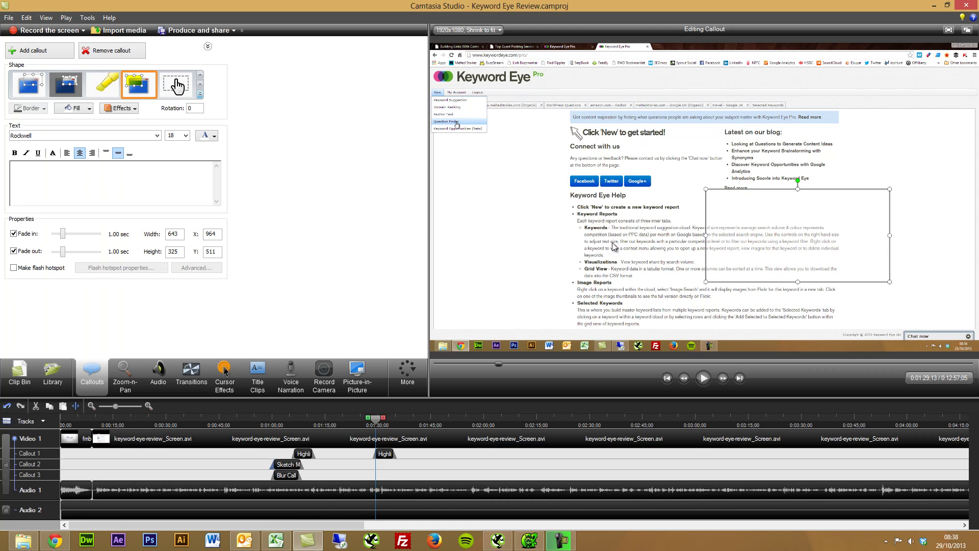
drag(813, 208, 666, 218)
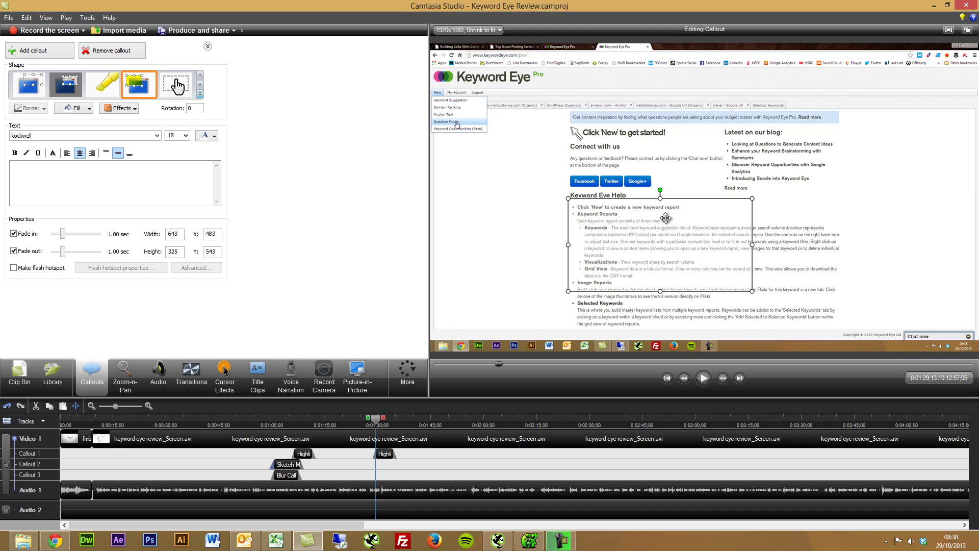
Step: Fill the new highlight rectangle with Yellow, Lighter 80% and resize it to about 984 by 101 over the Keywords paragraph
click(76, 108)
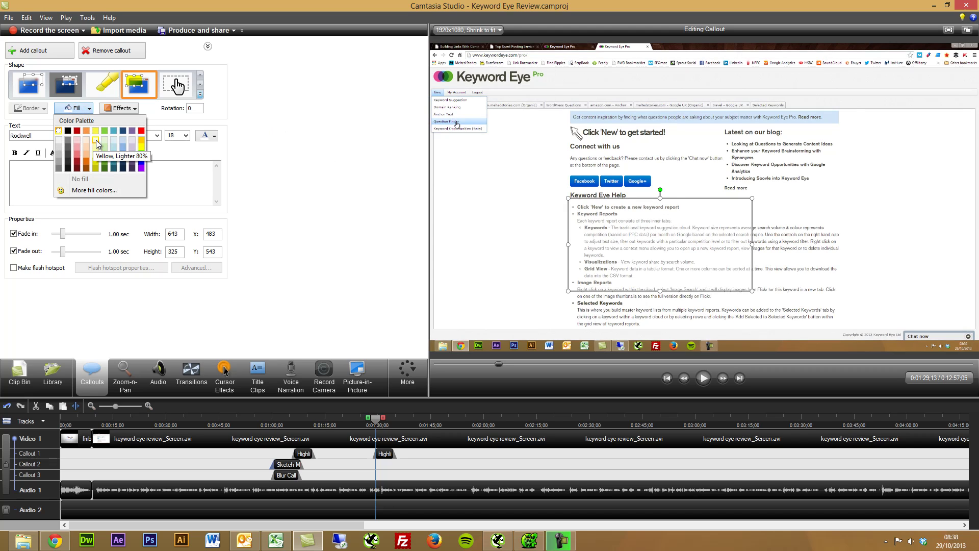
click(96, 142)
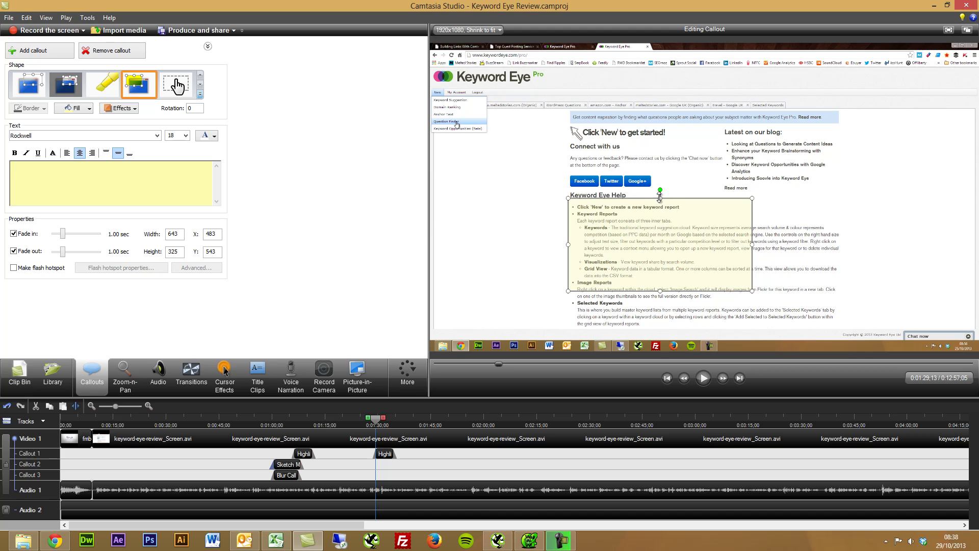
drag(660, 196, 668, 222)
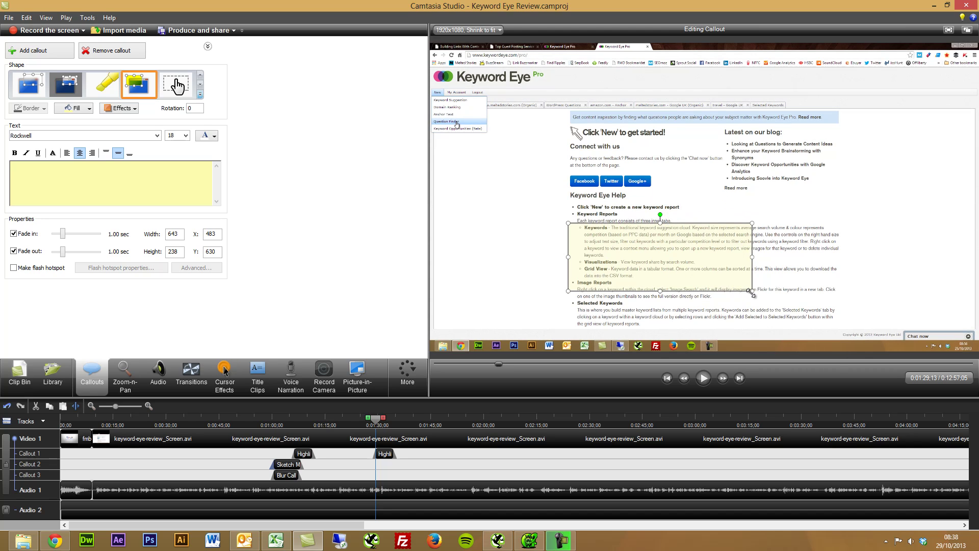
drag(752, 291, 852, 251)
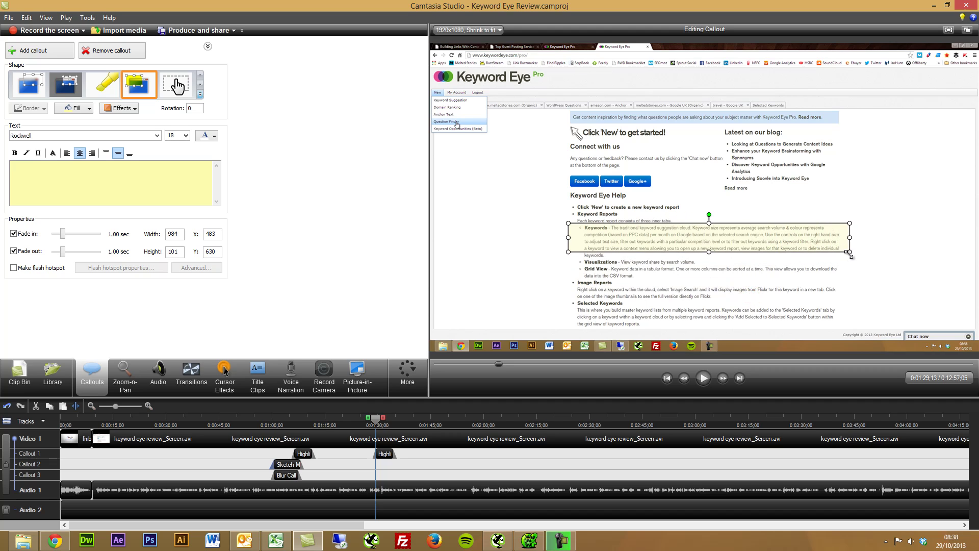
click(877, 246)
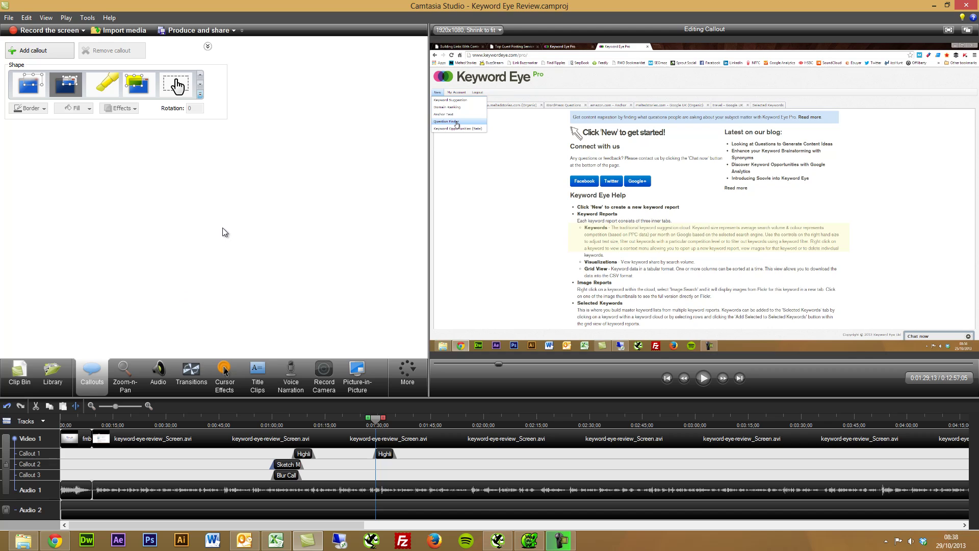
click(200, 95)
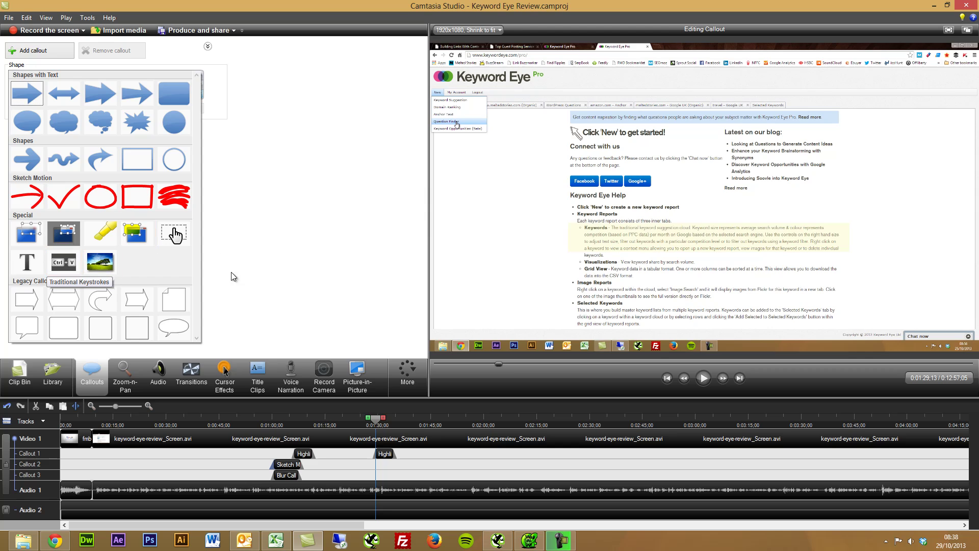
click(292, 190)
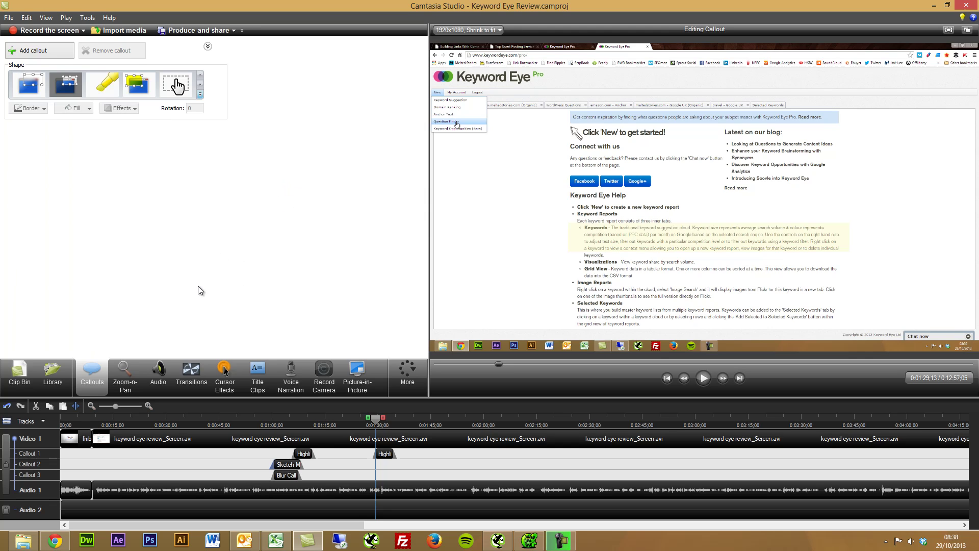
Step: Add a Zoom-n-Pan keyframe at about 0:01:29 with a scale of about 201%, panned down to the Keyword Eye Help section
click(127, 369)
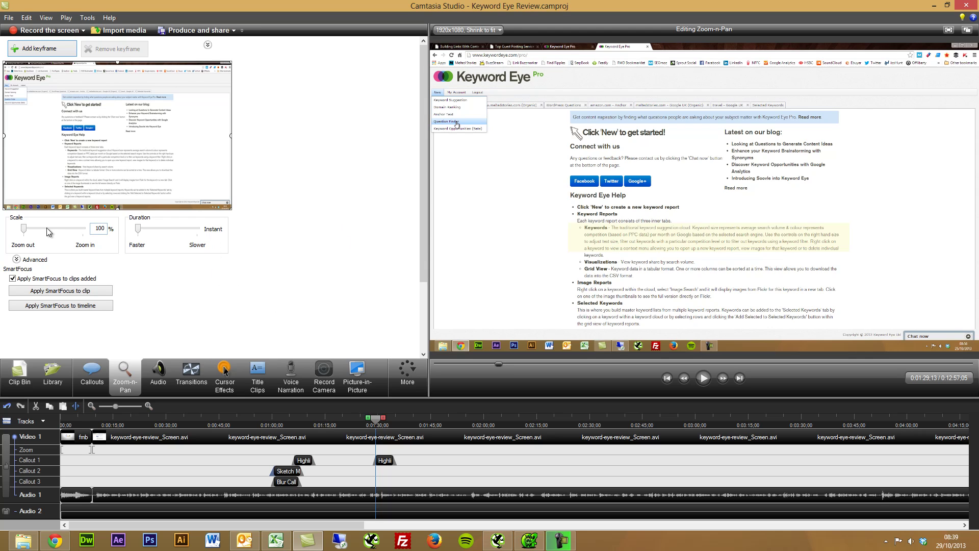
drag(25, 229, 55, 233)
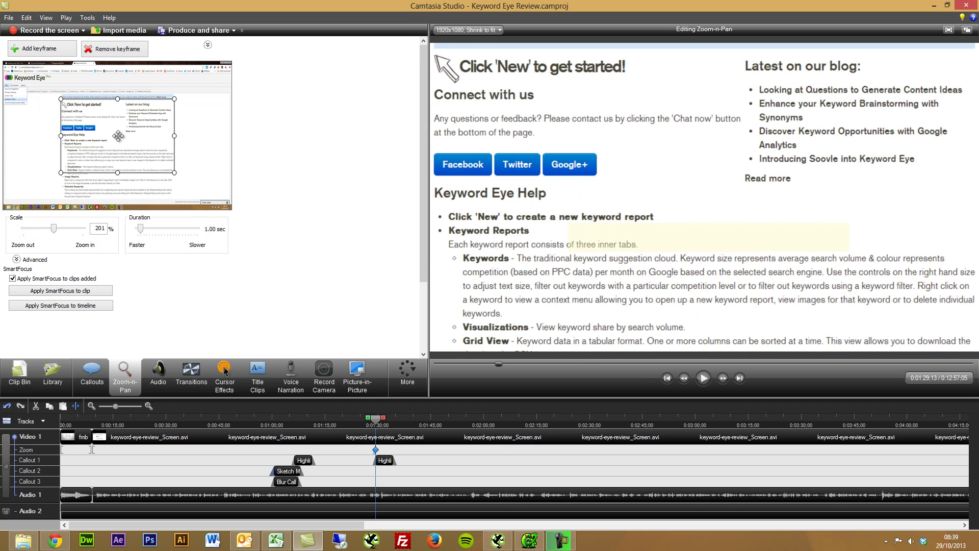
mouse_move(121, 133)
mouse_down()
mouse_move(127, 154)
mouse_move(121, 149)
mouse_up()
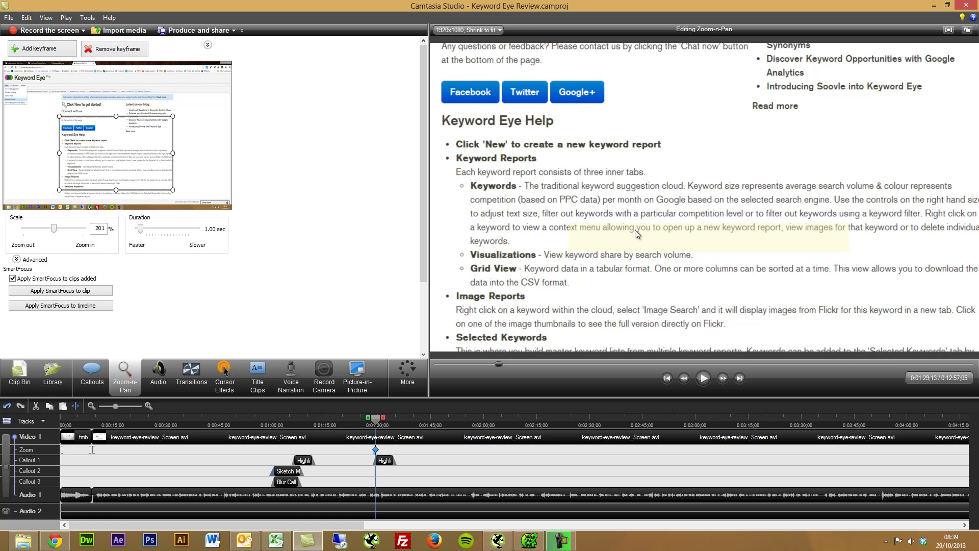
Step: Move the yellow highlight callout to about X 94, Y 469 and resize it to about 1795 by 217 over the enlarged Keywords paragraph
click(385, 464)
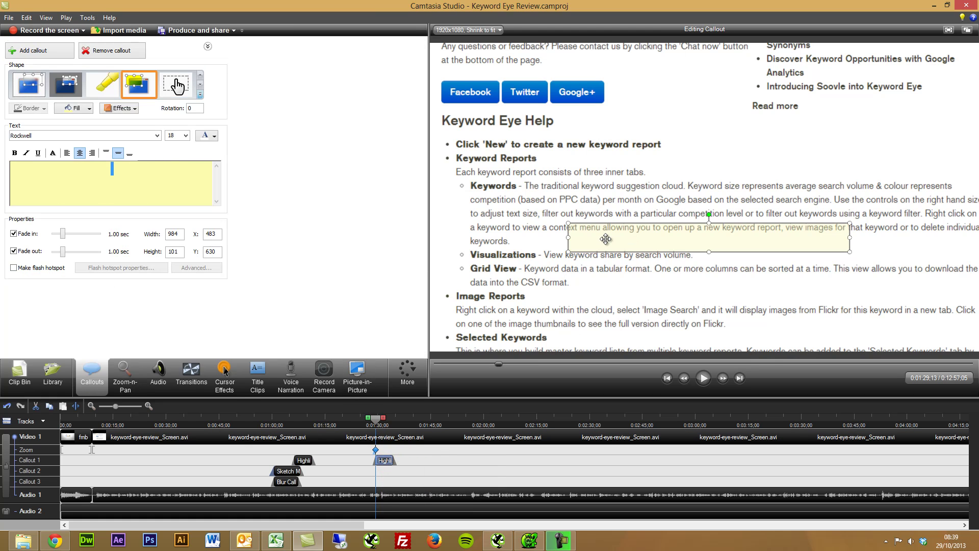
drag(606, 239, 516, 195)
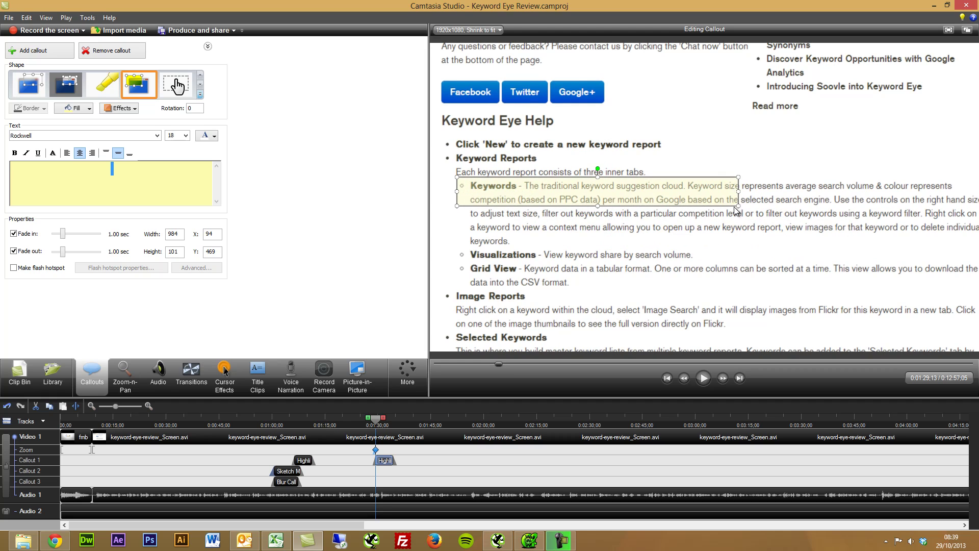
drag(740, 206, 970, 239)
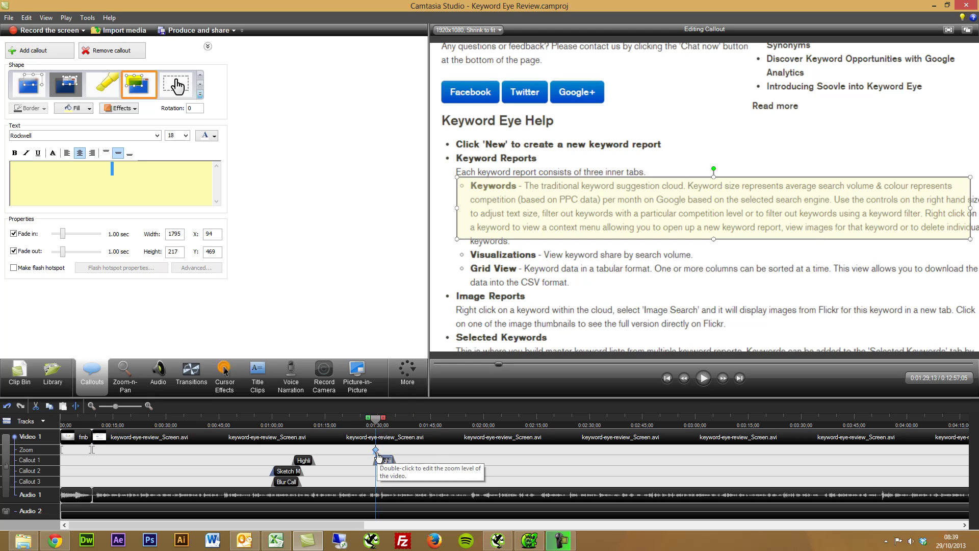
Step: Add a Zoom-n-Pan keyframe at about 0:01:36 that zooms back out to a scale of 100%
click(378, 424)
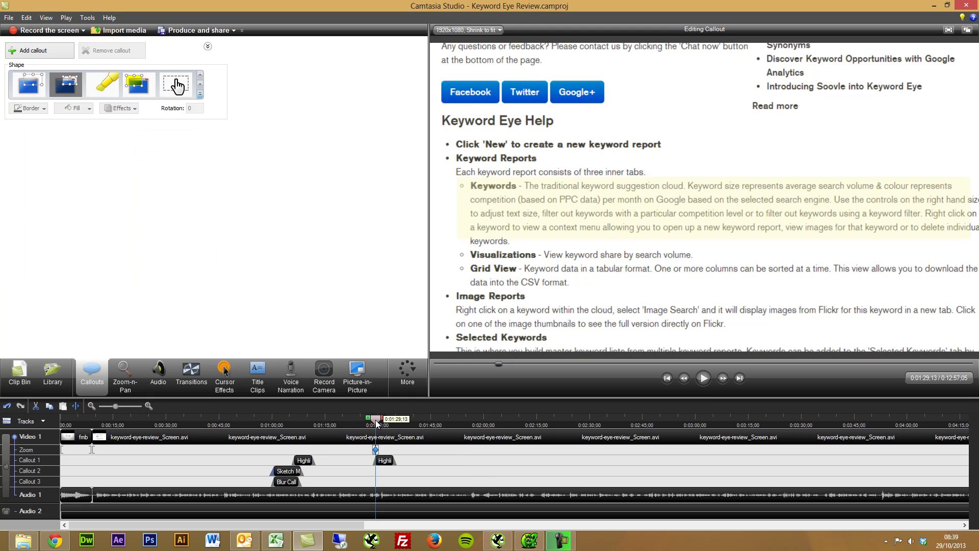
click(124, 377)
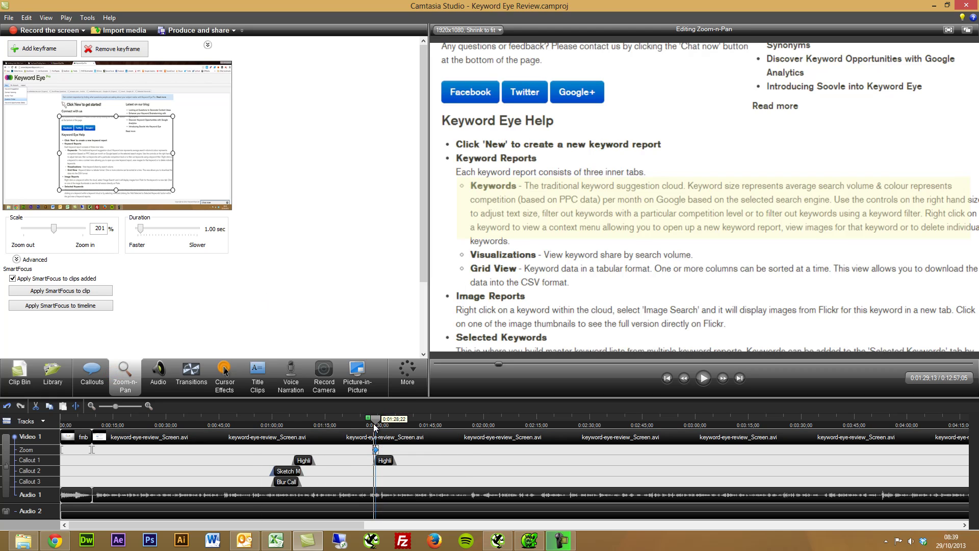
drag(374, 424, 401, 430)
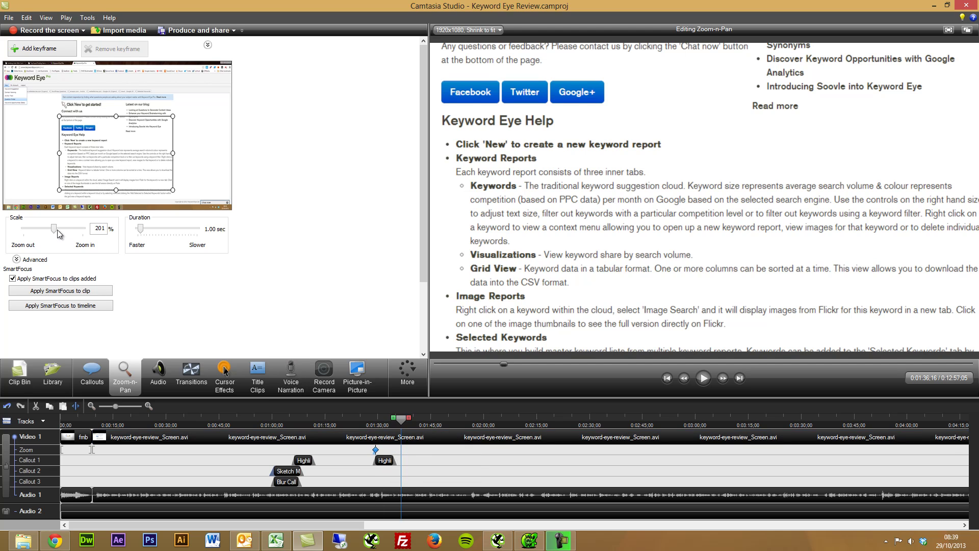
drag(57, 232, 23, 230)
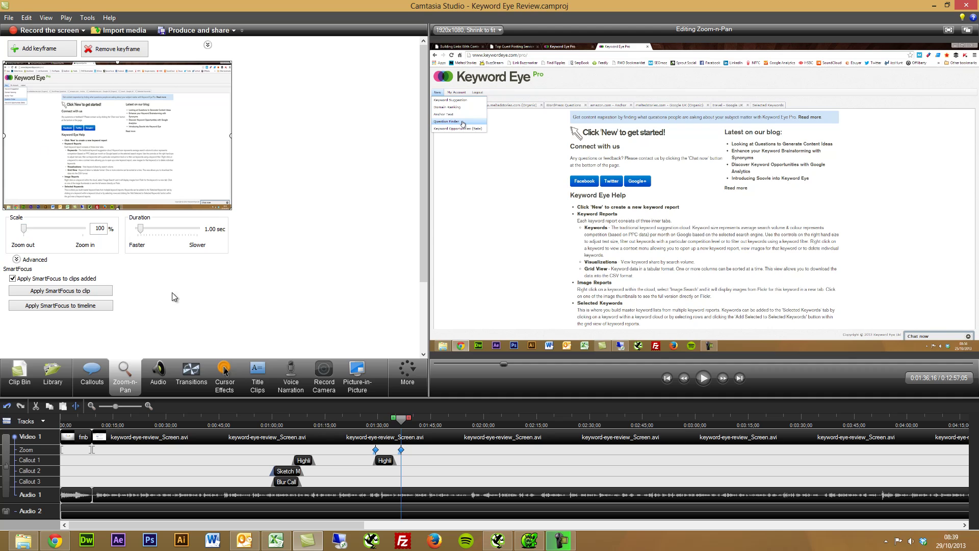
Step: Play the video from about 0:01:27 through both zoom keyframes to check the zoom and highlight
drag(402, 420, 370, 419)
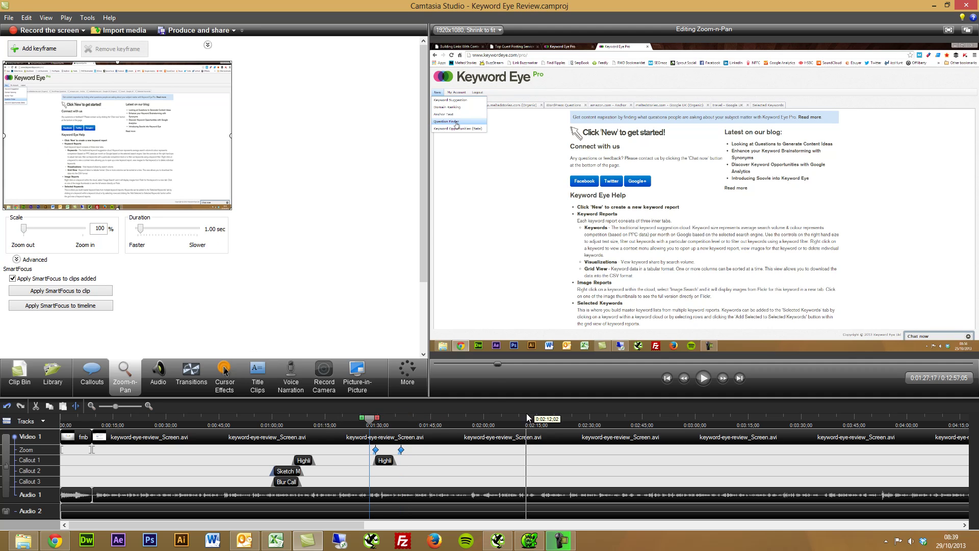
click(703, 380)
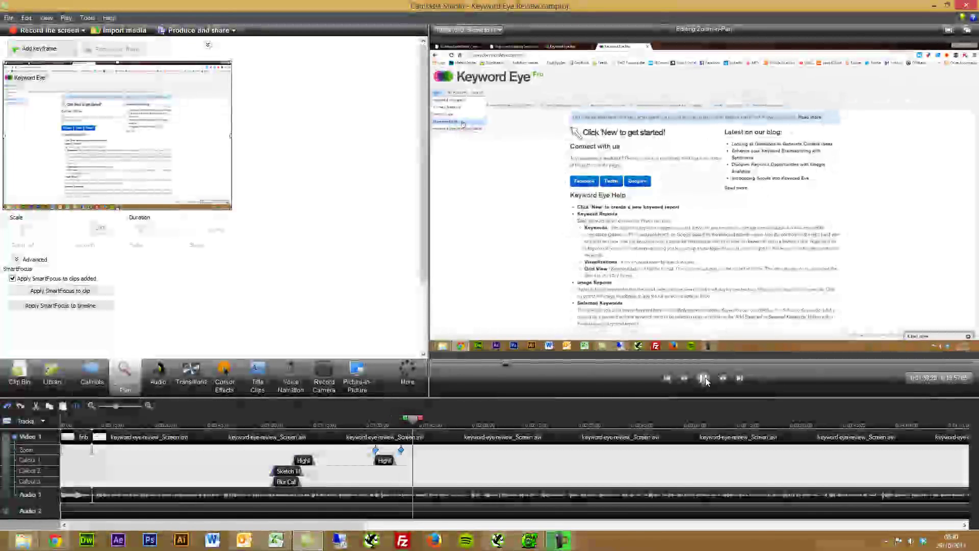
click(705, 380)
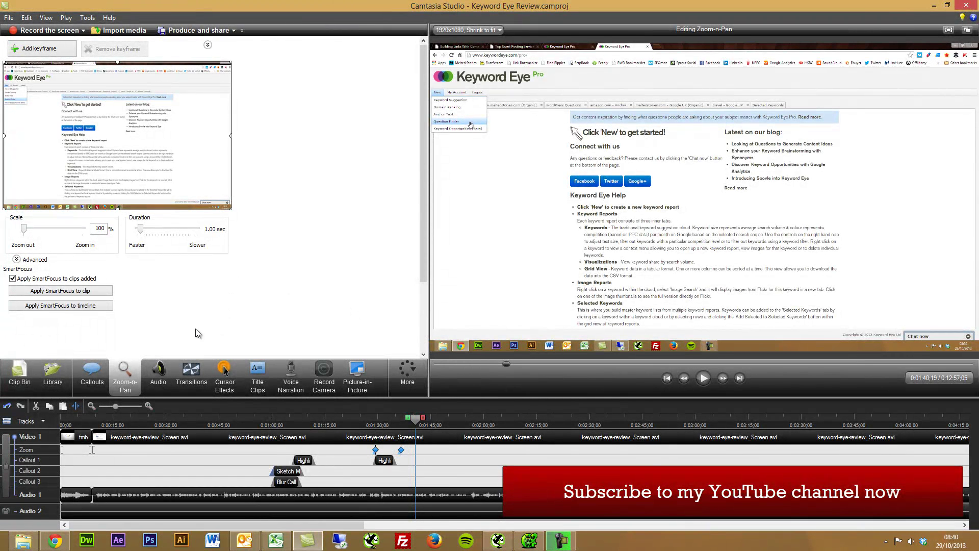
Step: Try lowering the intro clip's audio volume on Audio 1 to about 43%
click(158, 375)
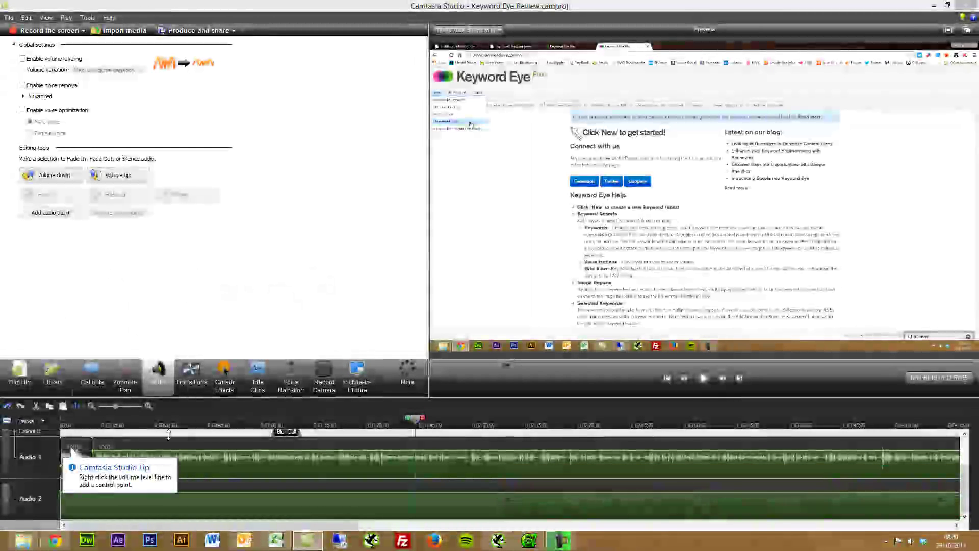
drag(83, 439, 82, 465)
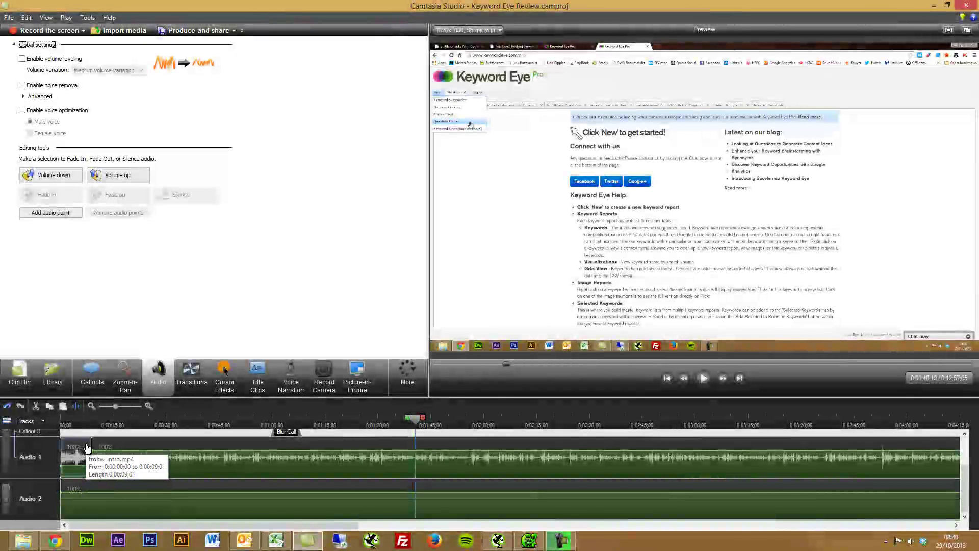
click(108, 456)
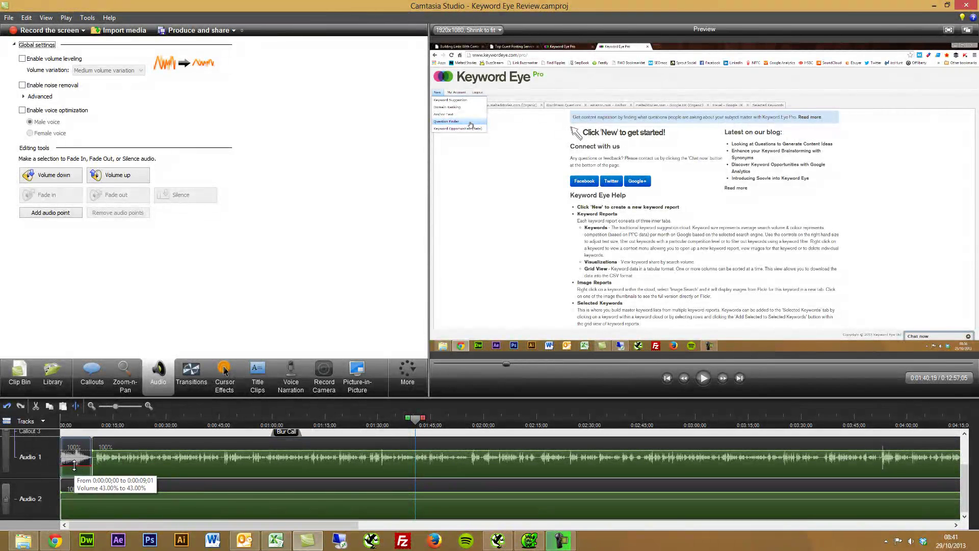
drag(76, 460, 77, 467)
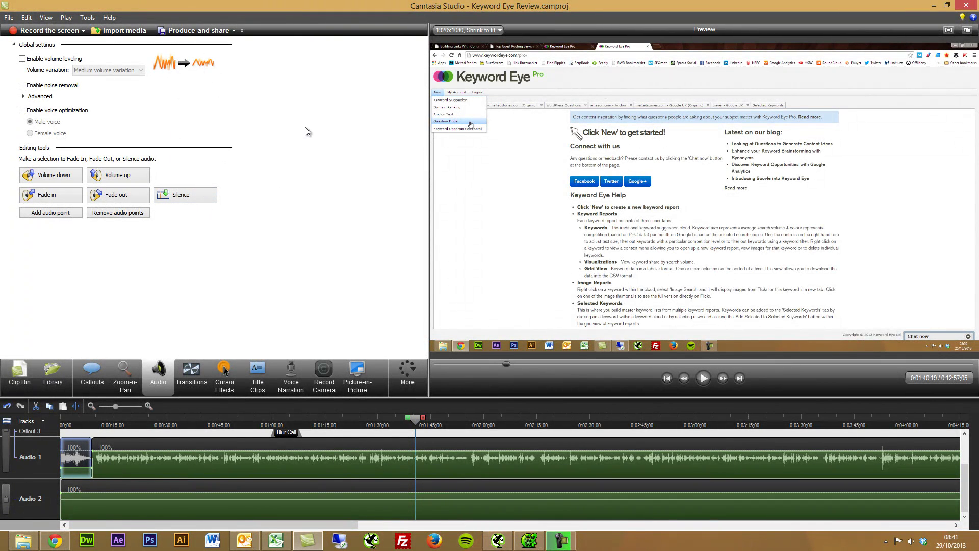
Step: Look through the available transitions, selecting Fade through black and Flip
click(191, 382)
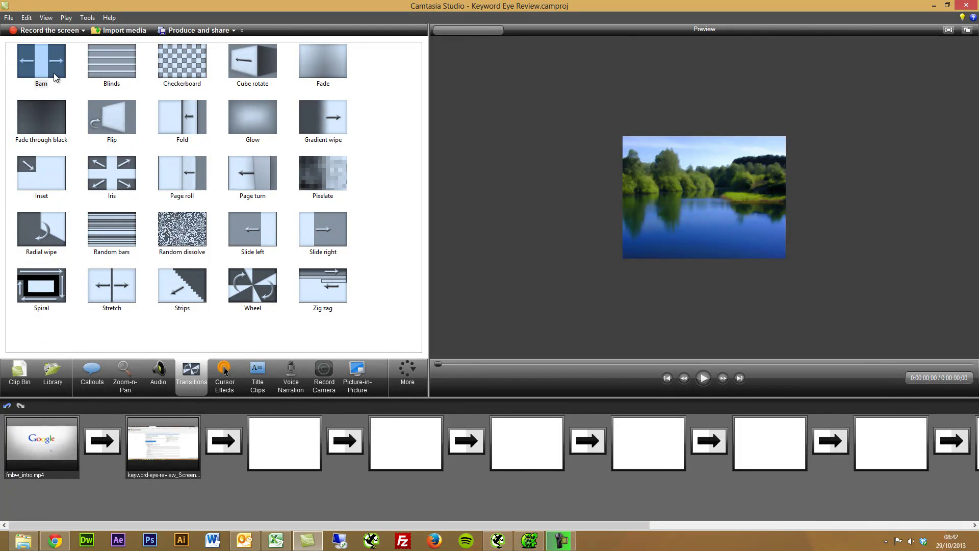
click(40, 118)
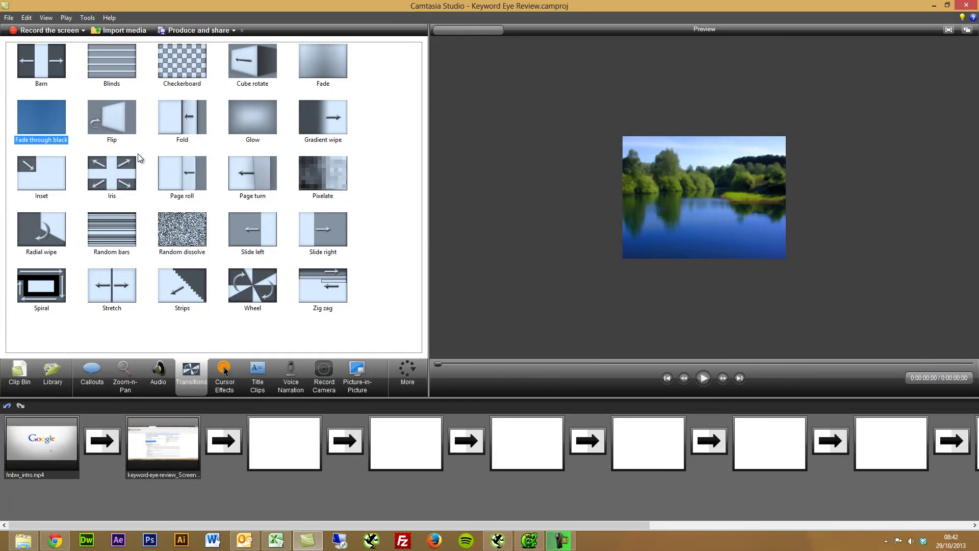
click(125, 117)
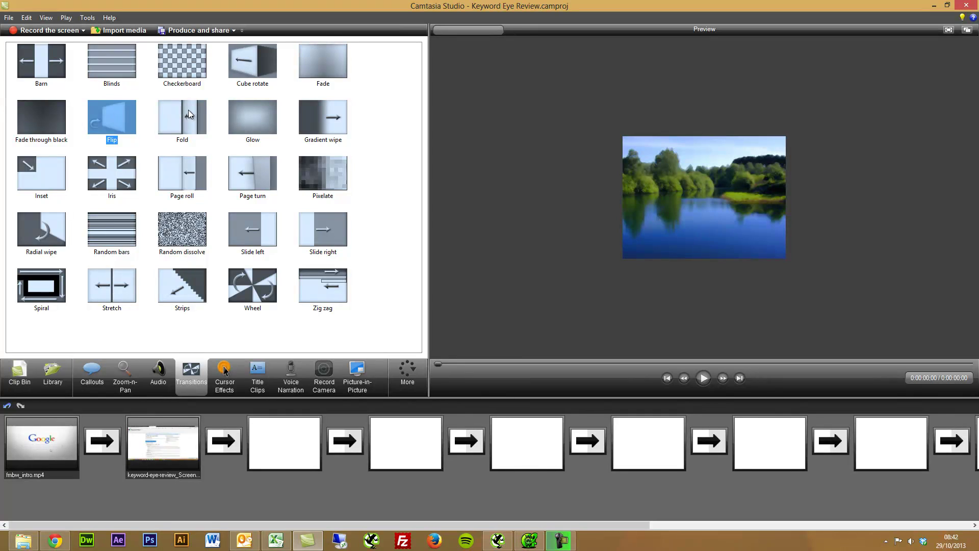
Step: Try the Warp and Ripple left-click cursor effects, settle on Rings, and set the right-click effect to Warp
click(225, 377)
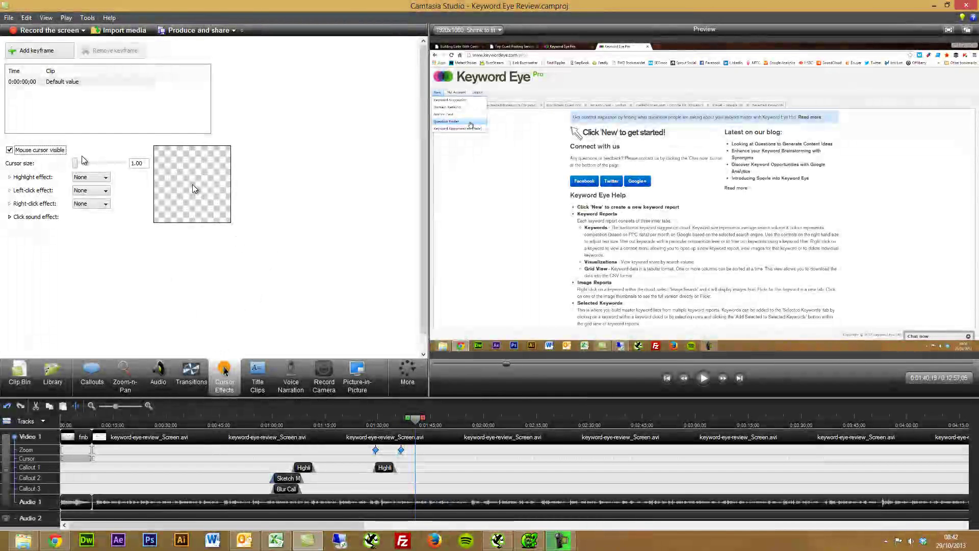
click(97, 176)
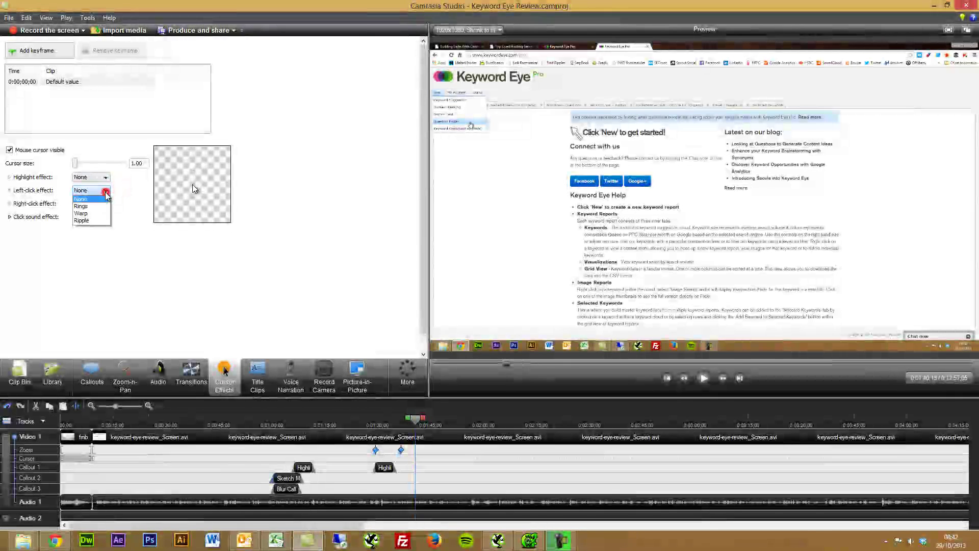
click(104, 213)
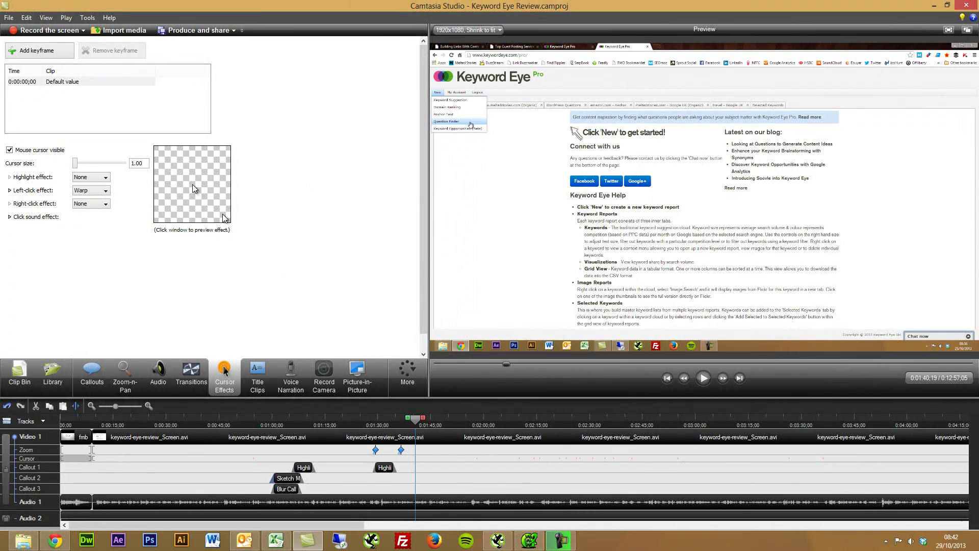
click(91, 191)
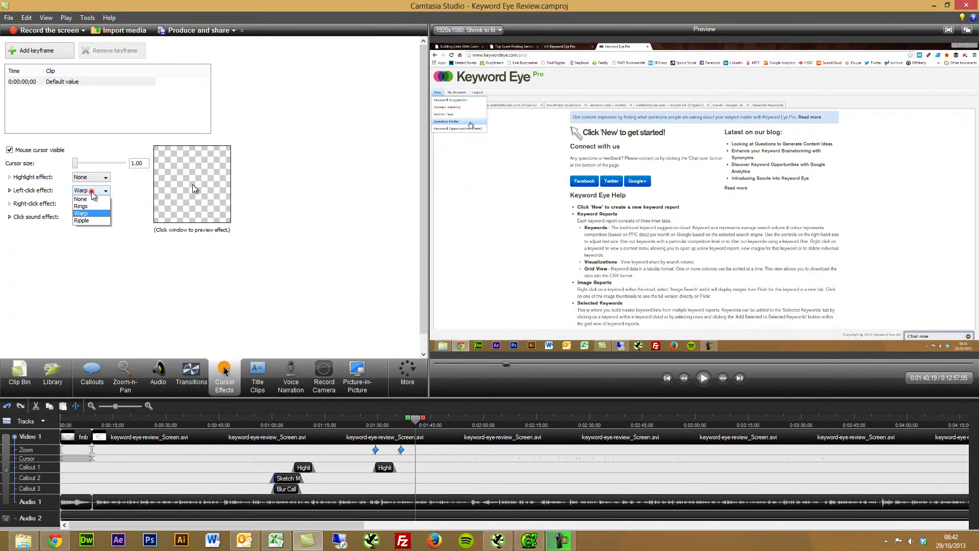
click(92, 220)
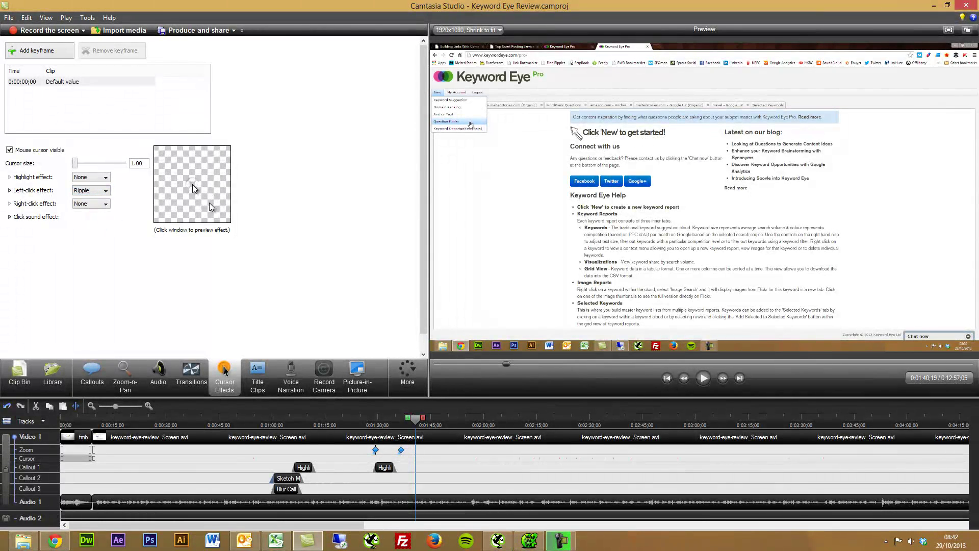
click(102, 190)
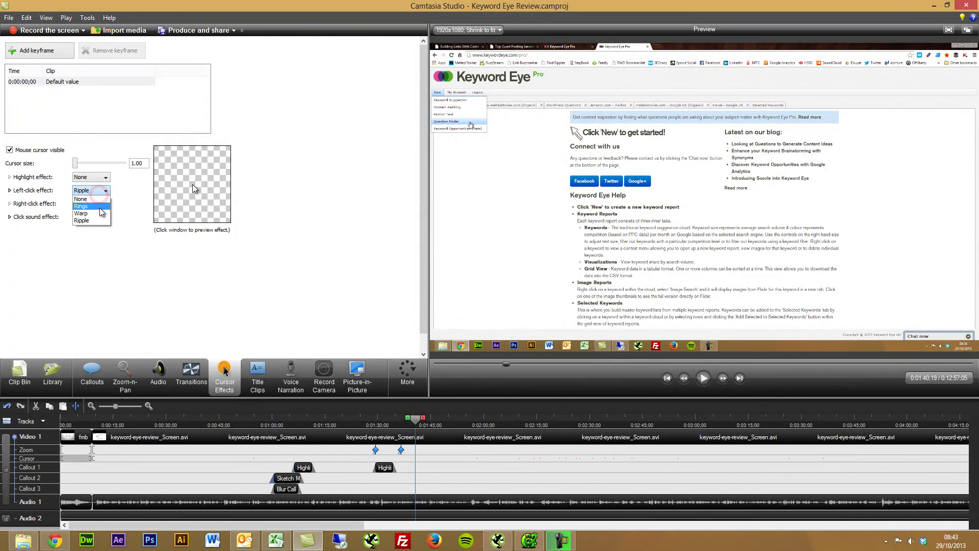
click(99, 207)
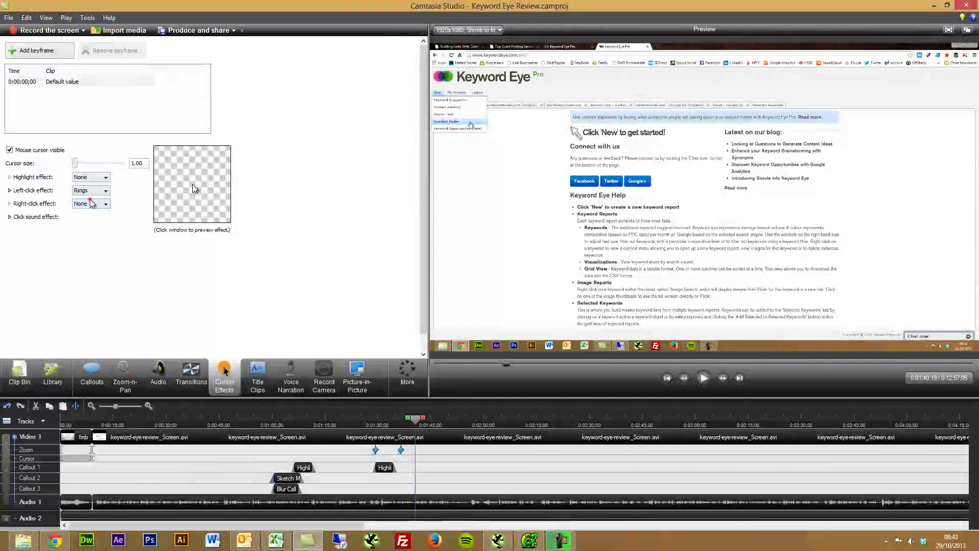
click(90, 202)
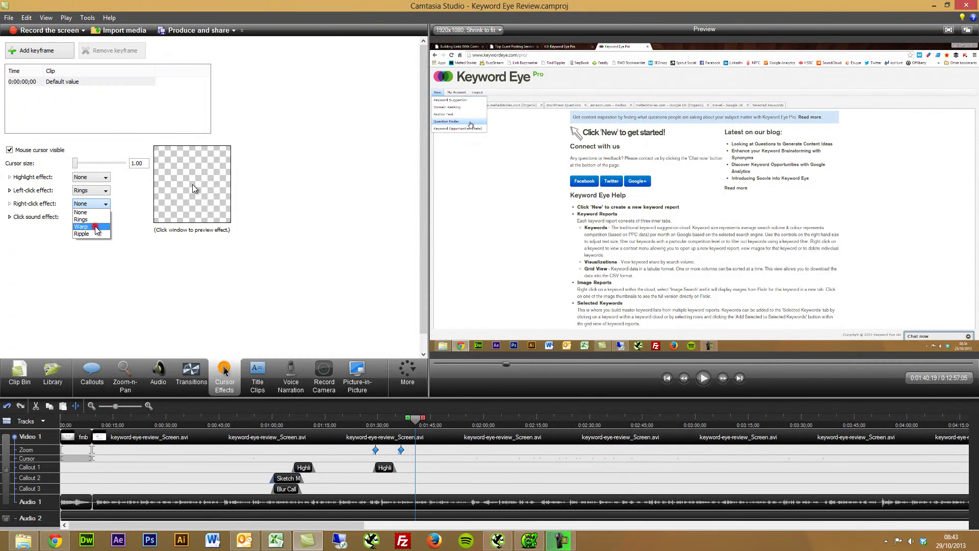
click(94, 226)
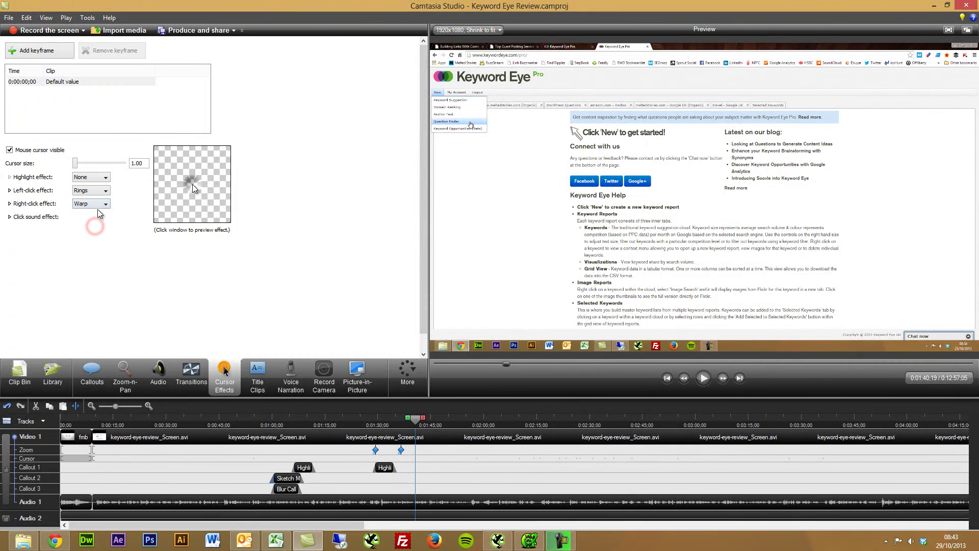
Step: Set the left-click sound effect to Mouse click and preview the sound
click(11, 218)
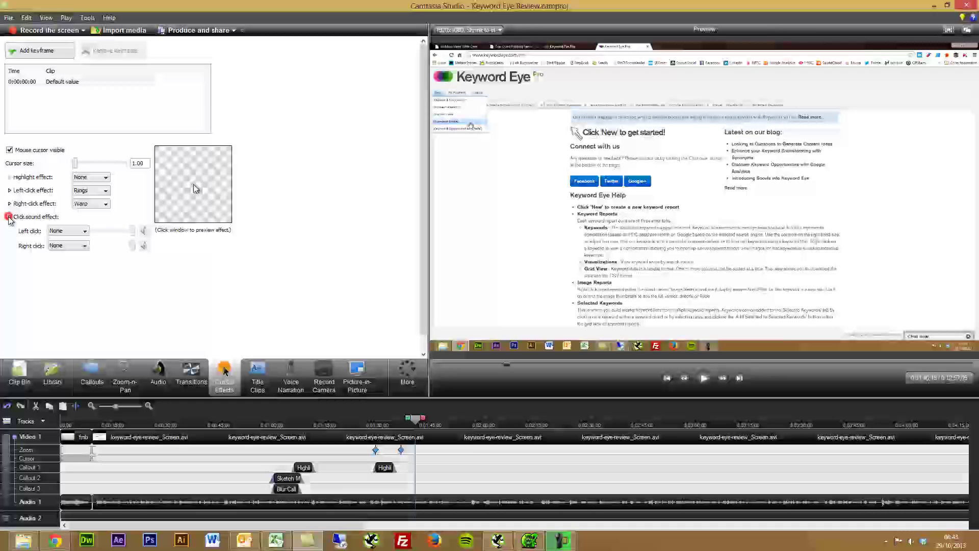
click(82, 232)
click(80, 247)
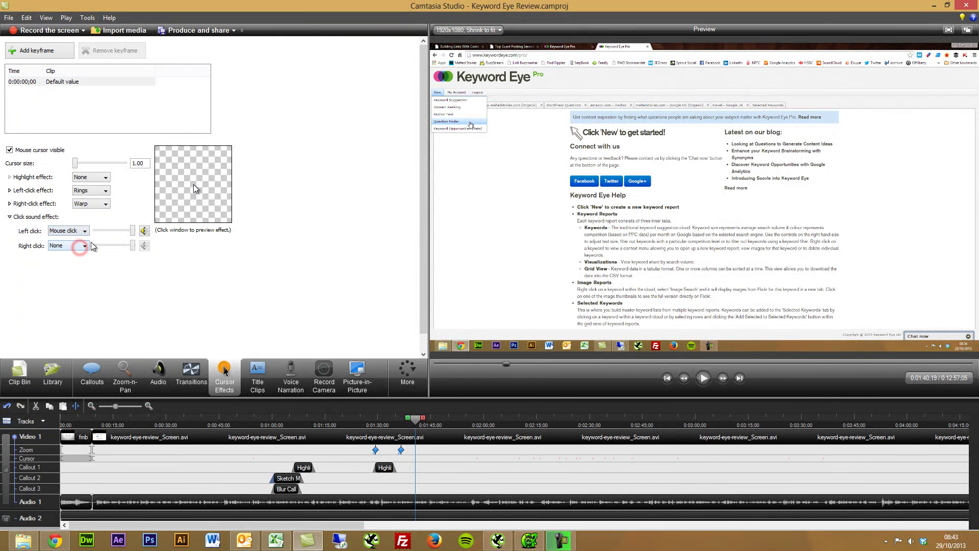
click(145, 231)
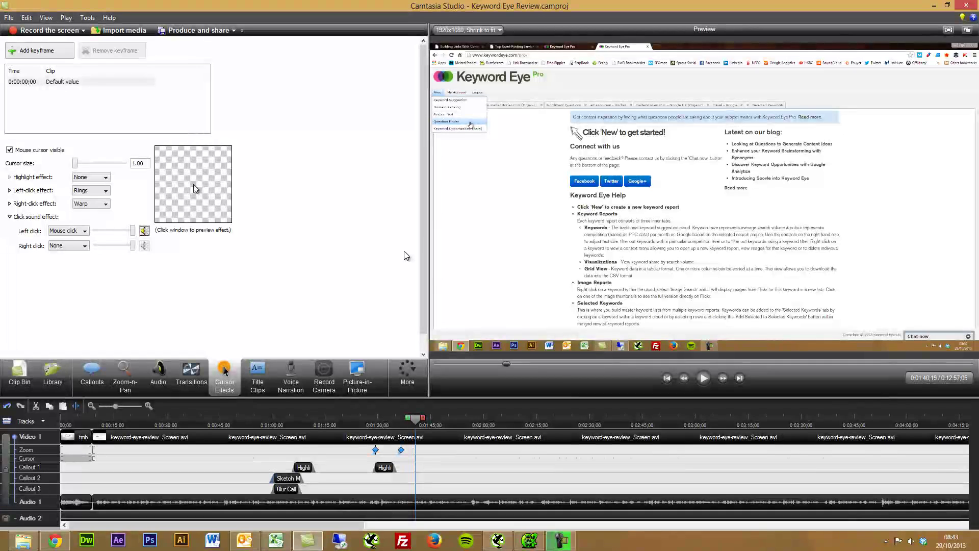
Step: Add a title clip and fill its background with dark red
click(258, 388)
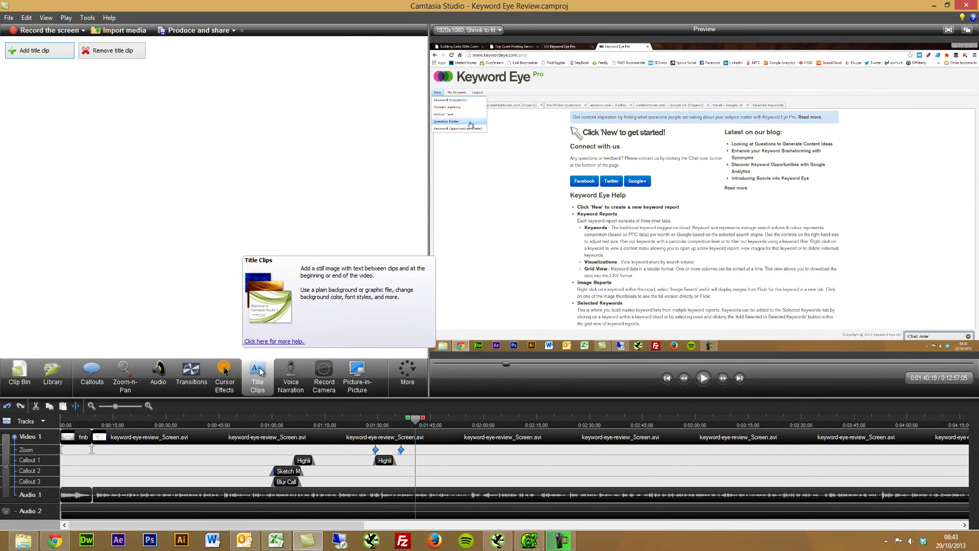
click(39, 51)
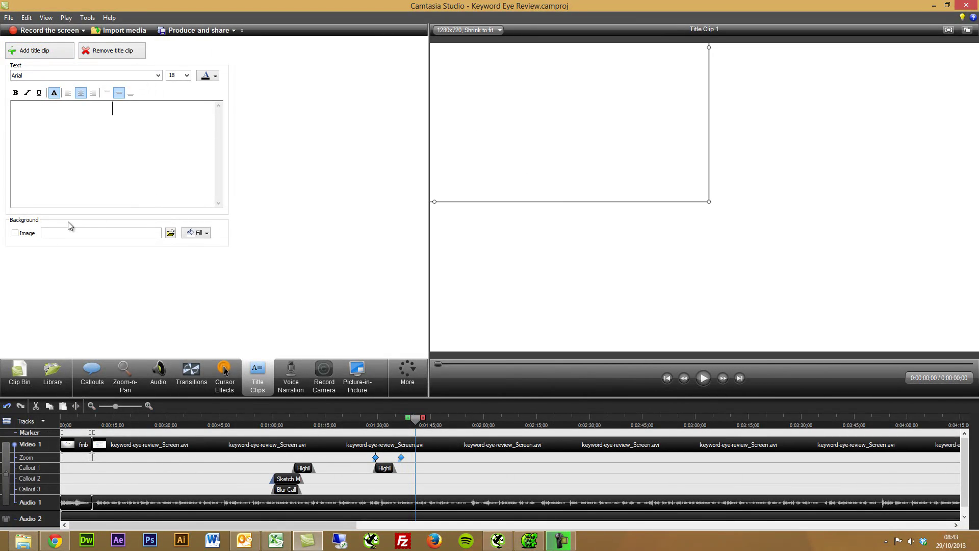
click(201, 233)
click(204, 255)
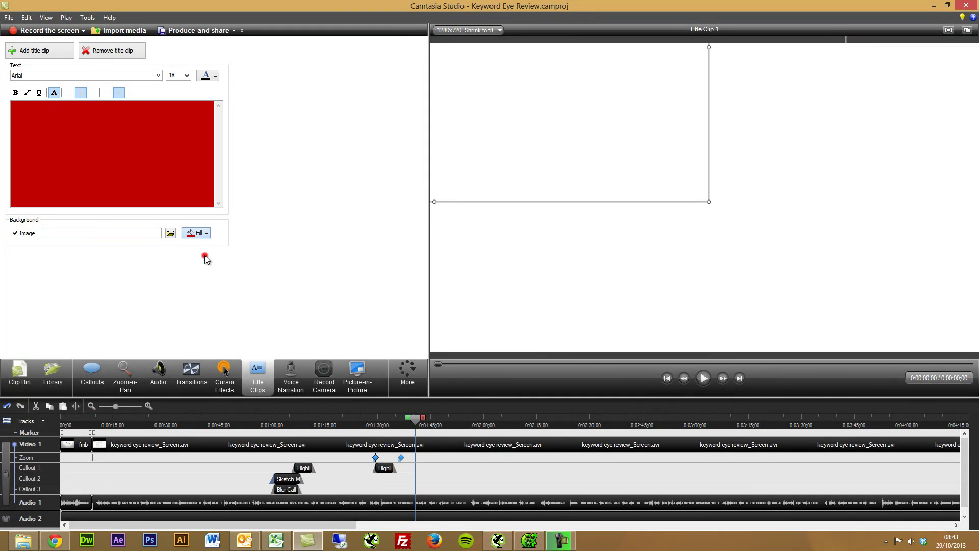
Step: Enter "My title clip text here" as the title clip's text
click(147, 150)
text(My ti)
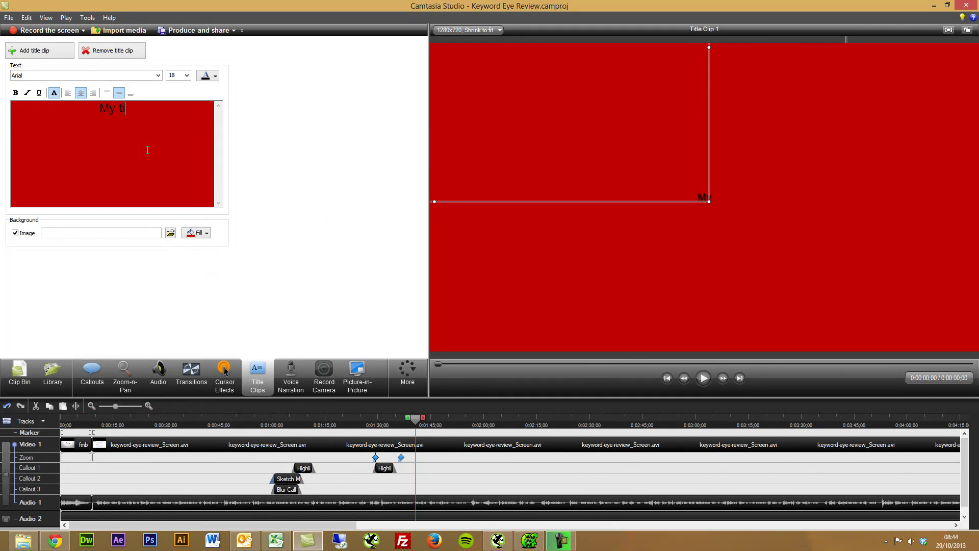
text(tle clip text here)
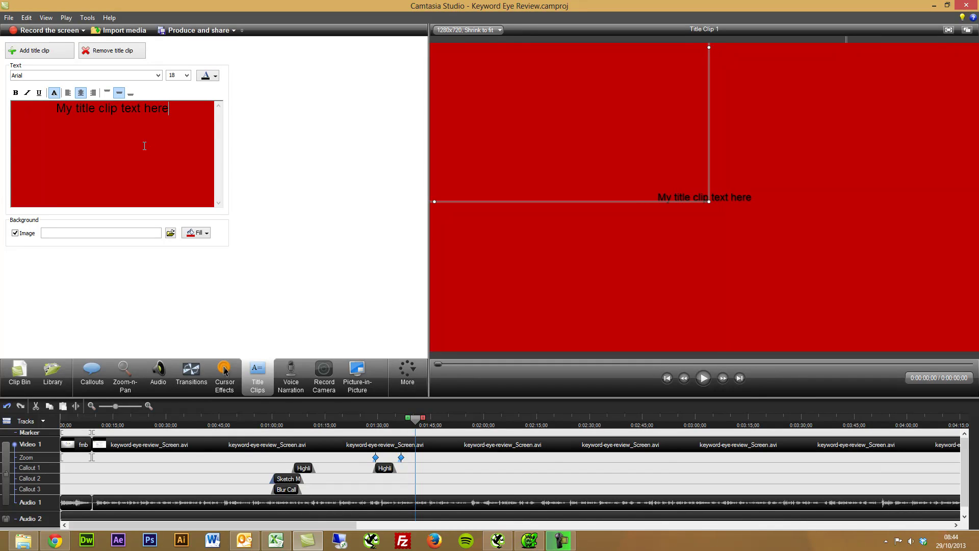
Step: Change the font of the whole title clip text to Rockwell
drag(184, 113, 30, 117)
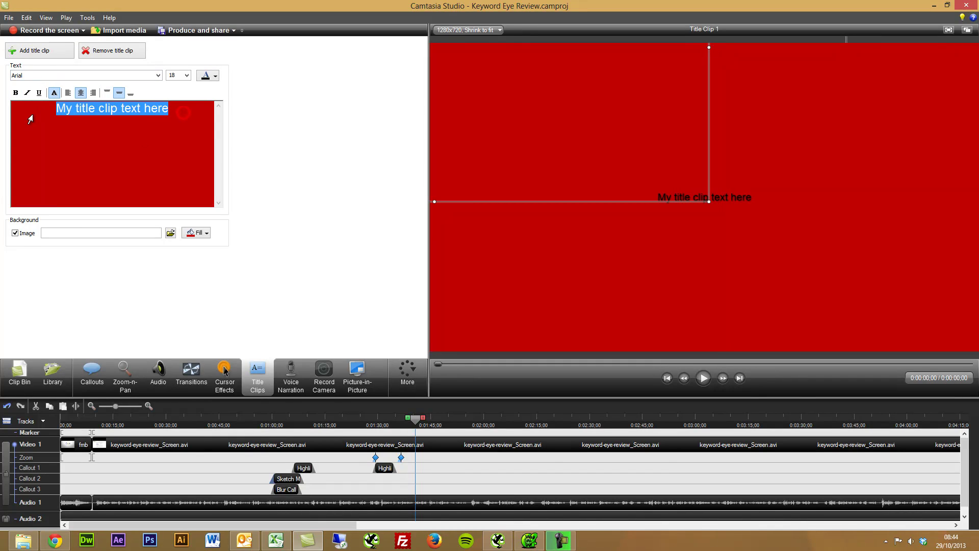
click(158, 75)
key(r)
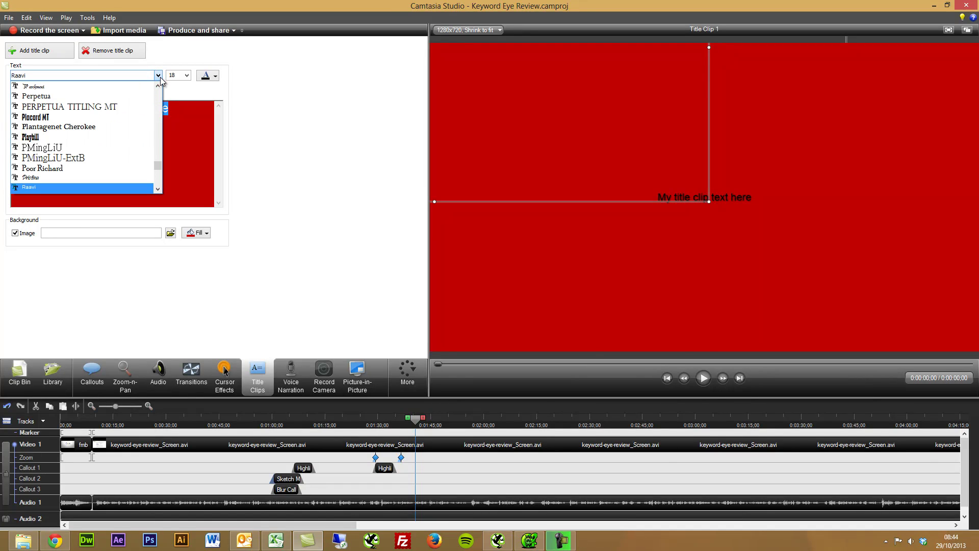
click(158, 189)
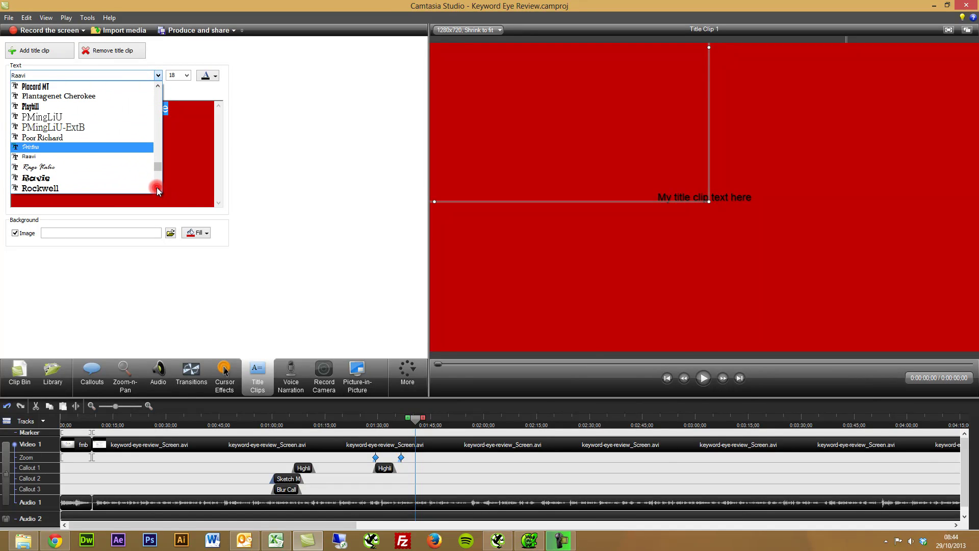
click(157, 188)
click(125, 178)
Step: Set the title clip text's color to white and its font size to 36
click(214, 75)
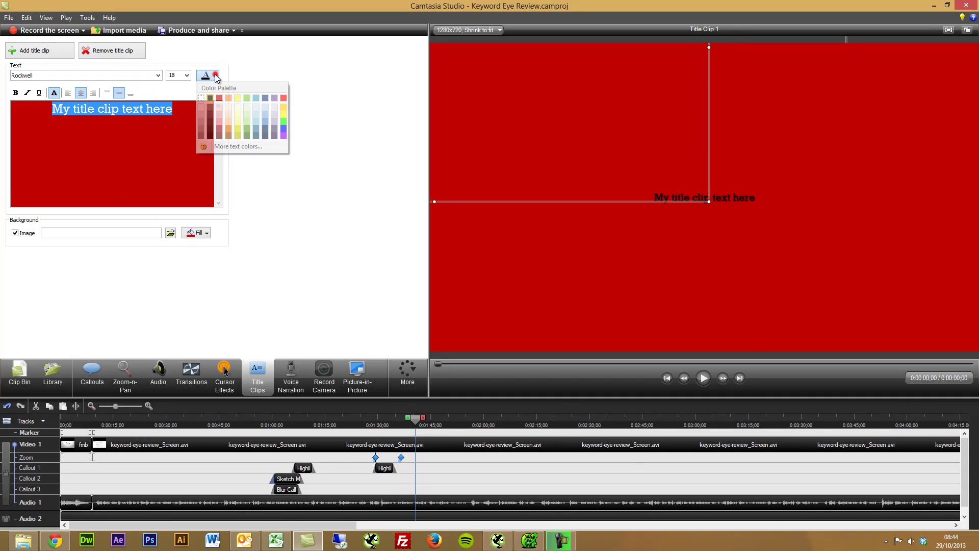
click(202, 102)
click(186, 75)
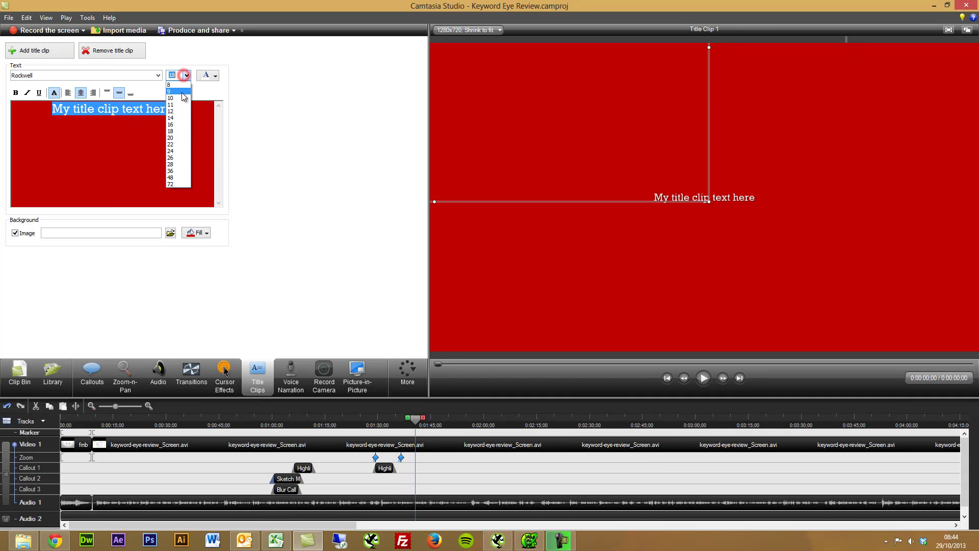
click(173, 191)
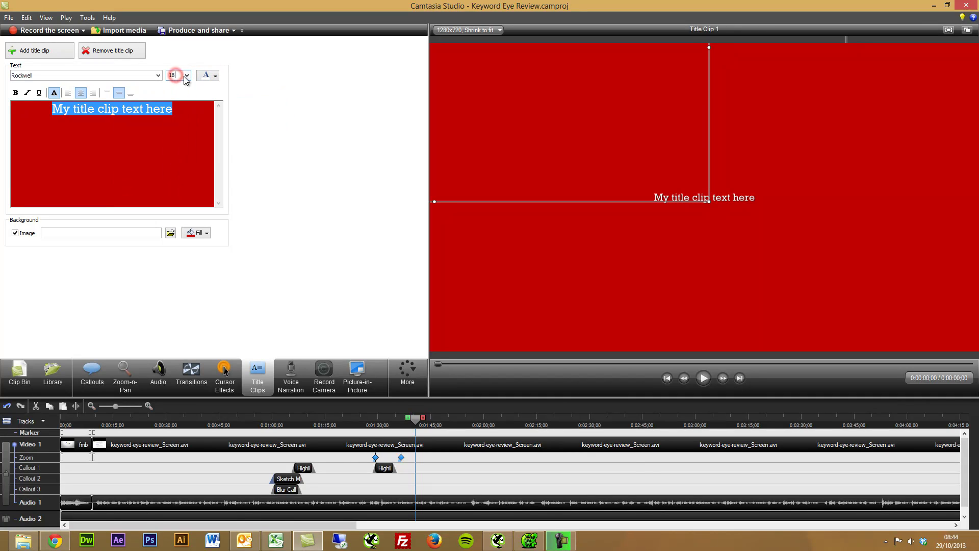
click(187, 74)
click(182, 171)
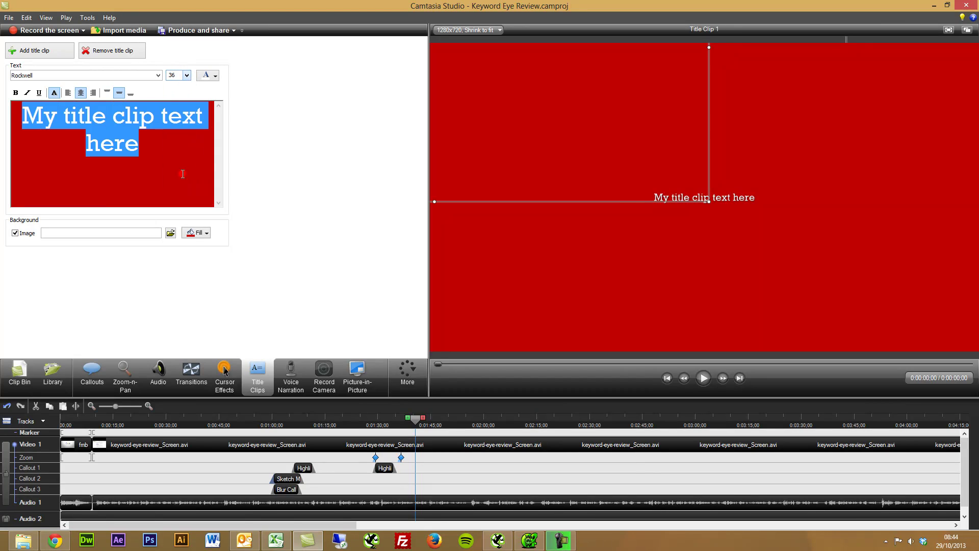
click(151, 151)
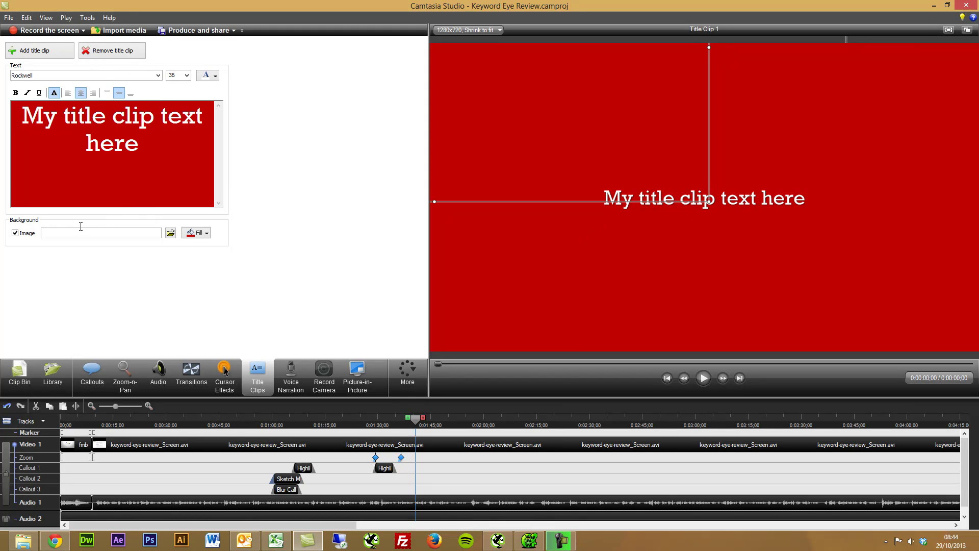
Step: Open the image file chooser for the title clip's background and cancel it
click(170, 233)
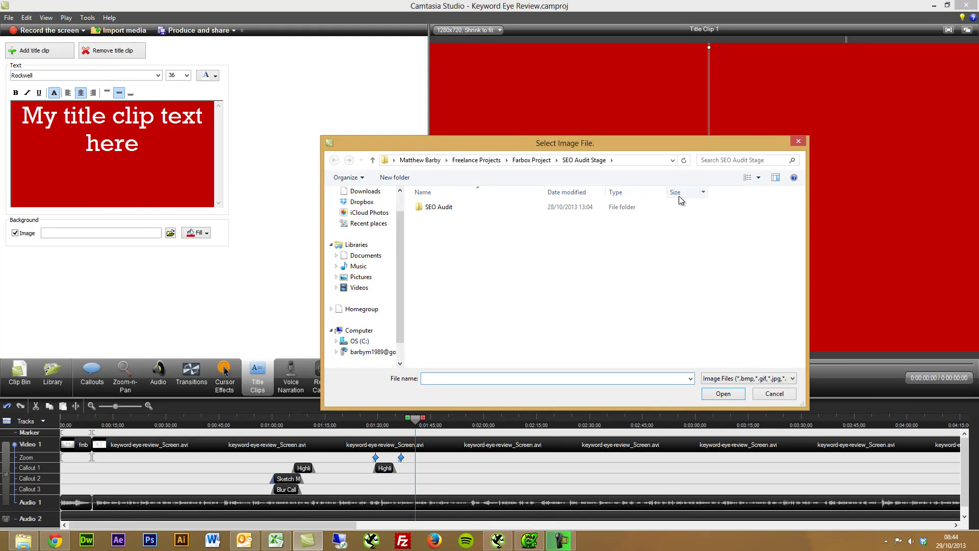
click(798, 142)
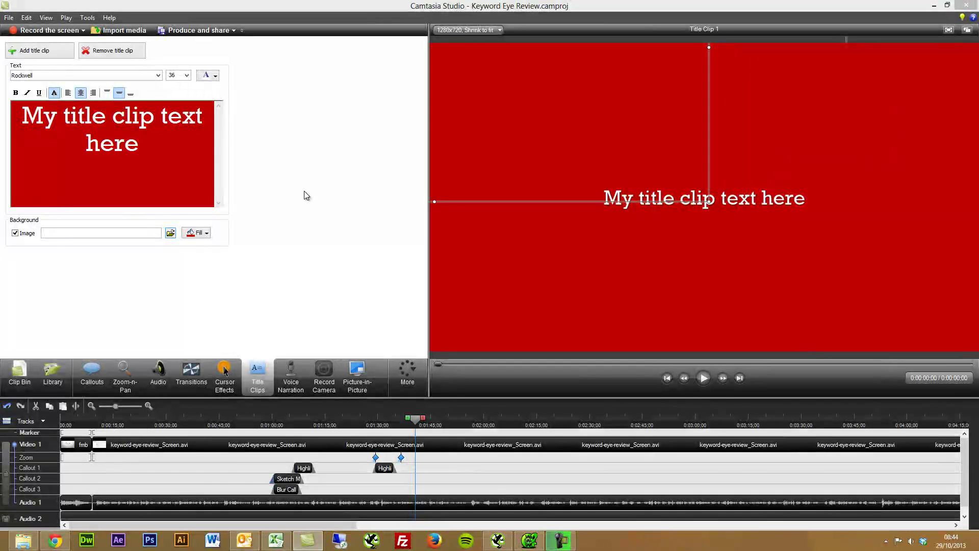
Step: Examine the Voice Narration, Record Camera and Picture-in-Picture options in turn
click(295, 372)
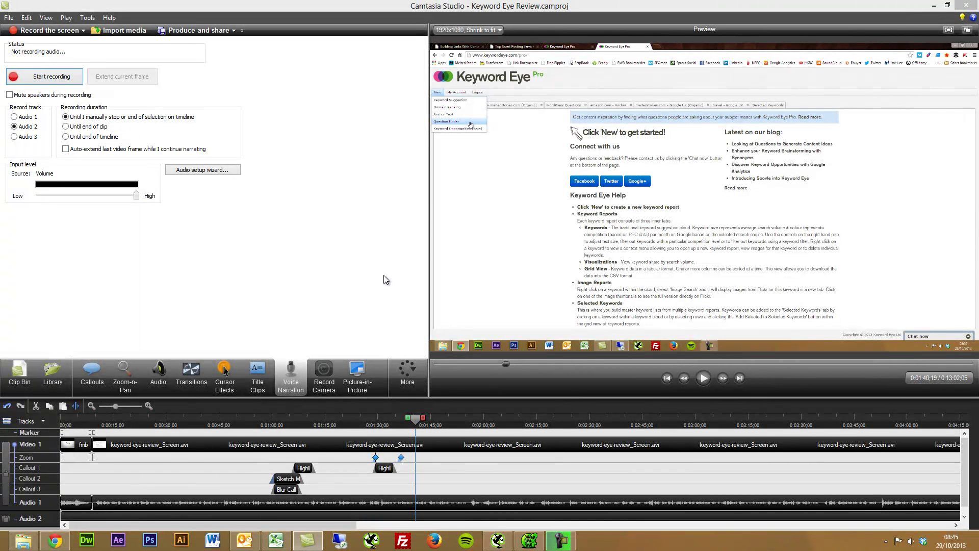
click(333, 390)
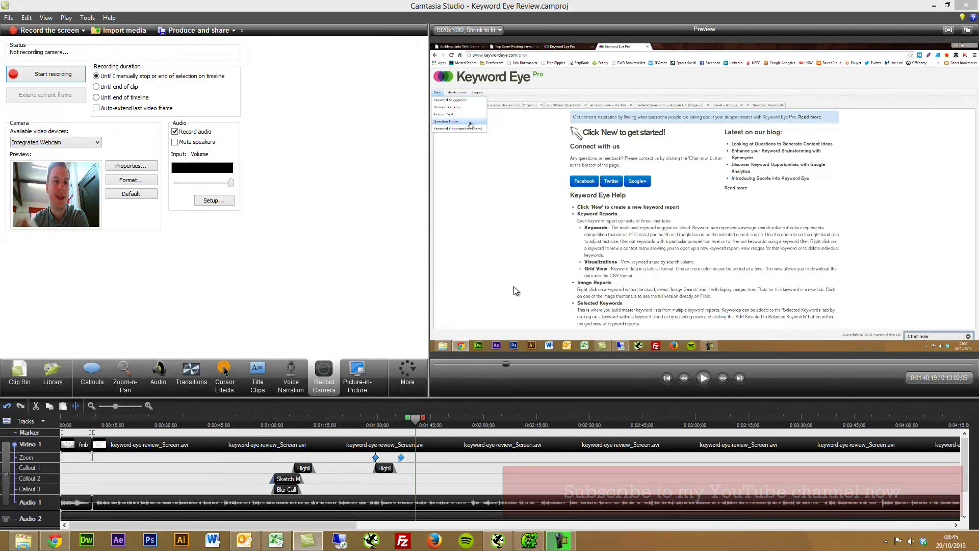
click(356, 375)
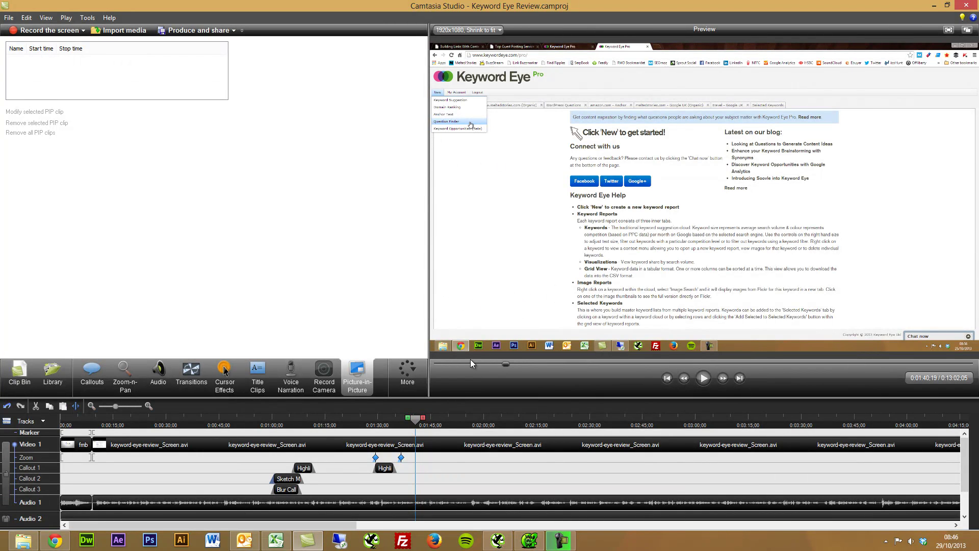
Step: Switch to Chrome, load youtube.com in a new tab and open the account's Video Manager
click(46, 544)
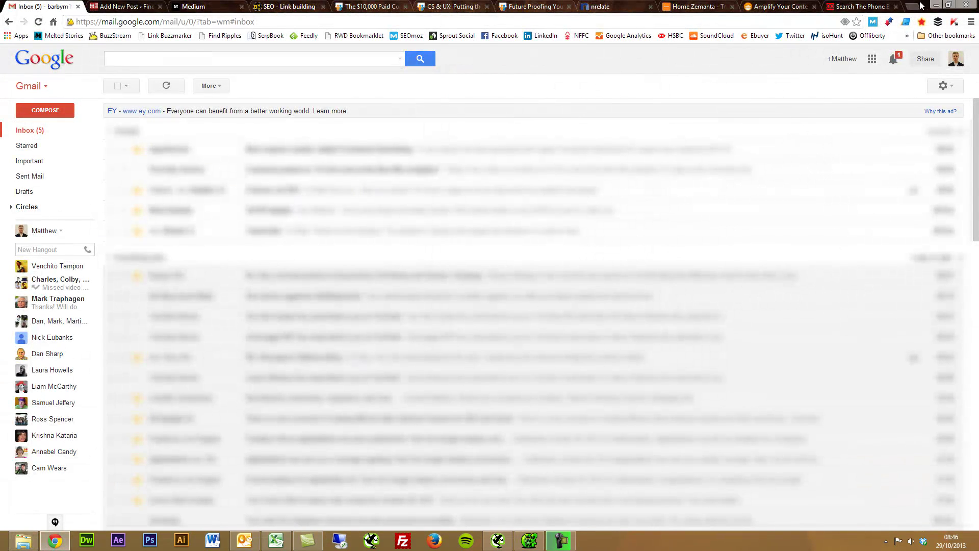
click(918, 6)
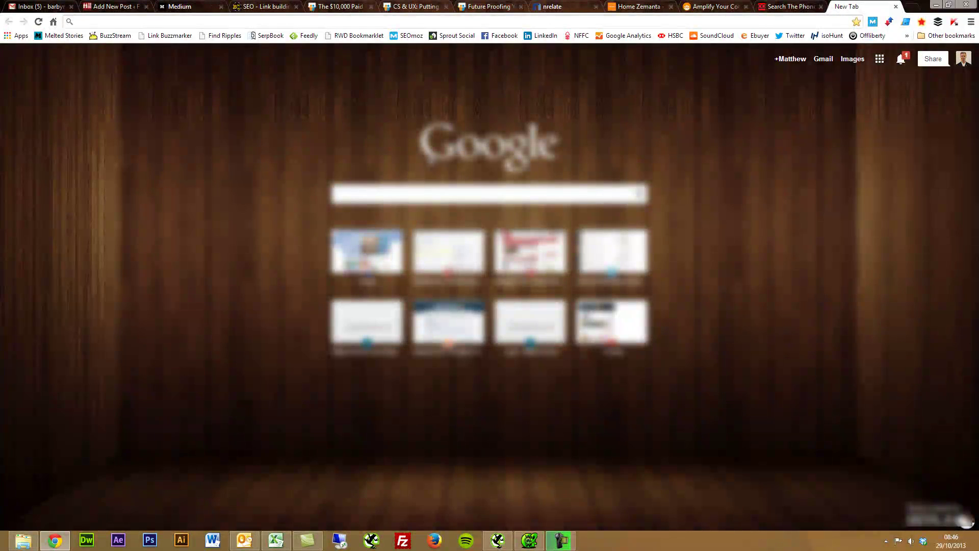
text(youtube.com)
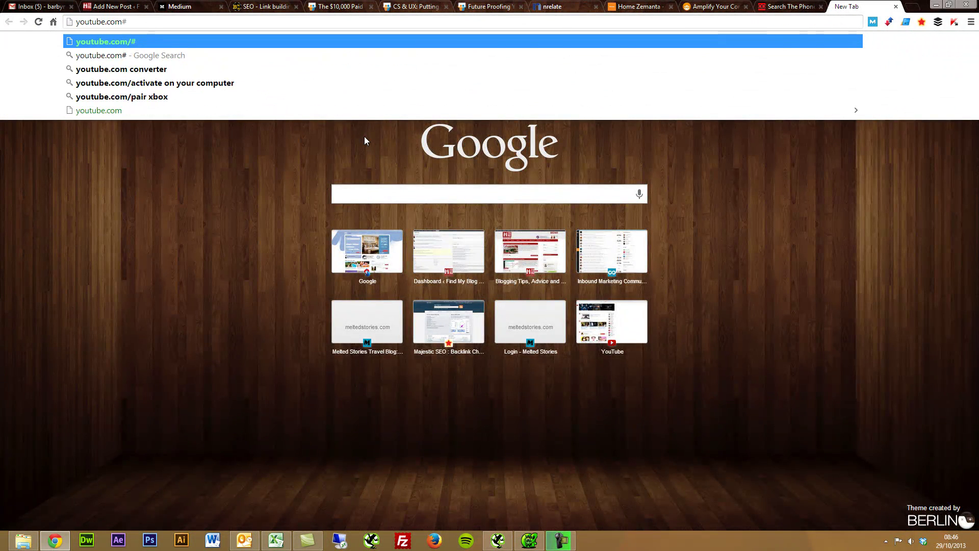
key(Return)
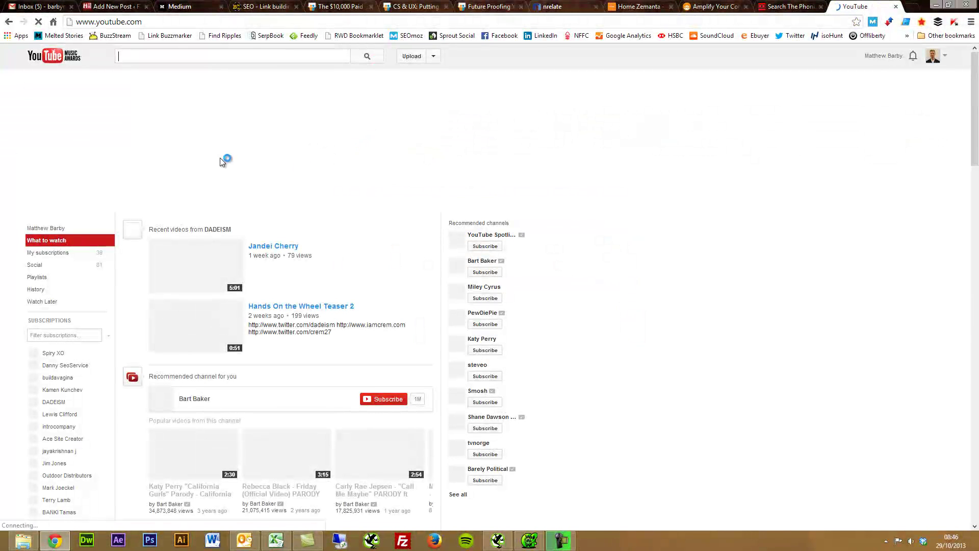
click(883, 57)
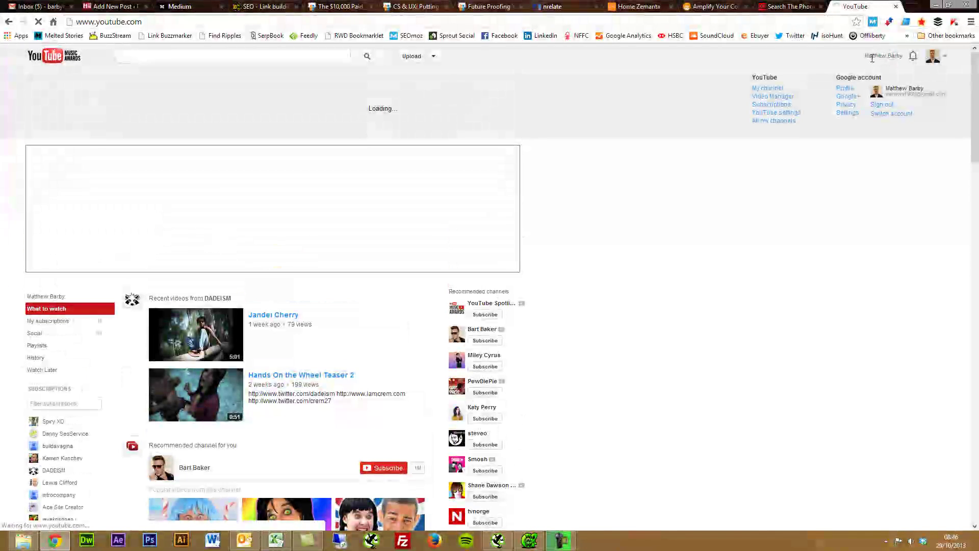
click(773, 97)
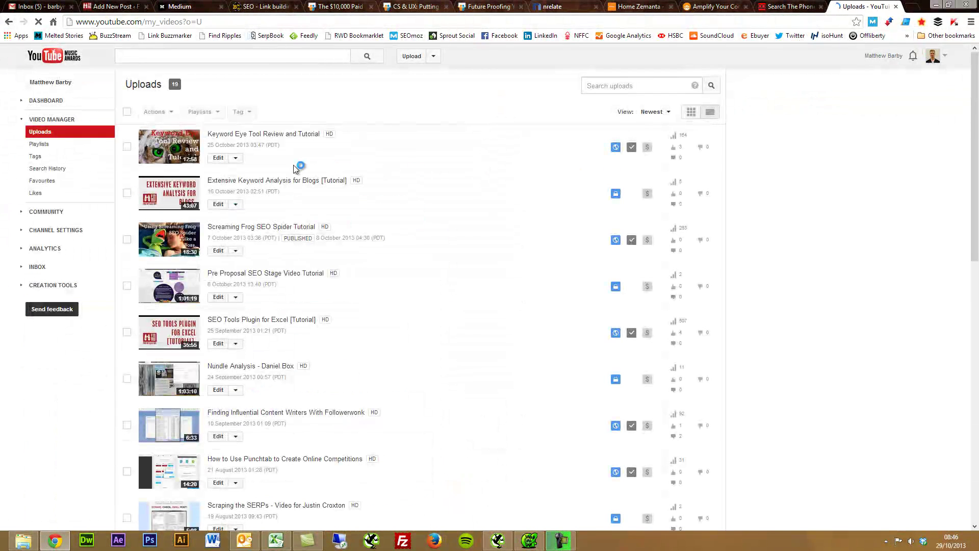
Step: Open the annotation editor for the "Keyword Eye Tool Review and Tutorial" video and move the playhead to 02:46
click(218, 157)
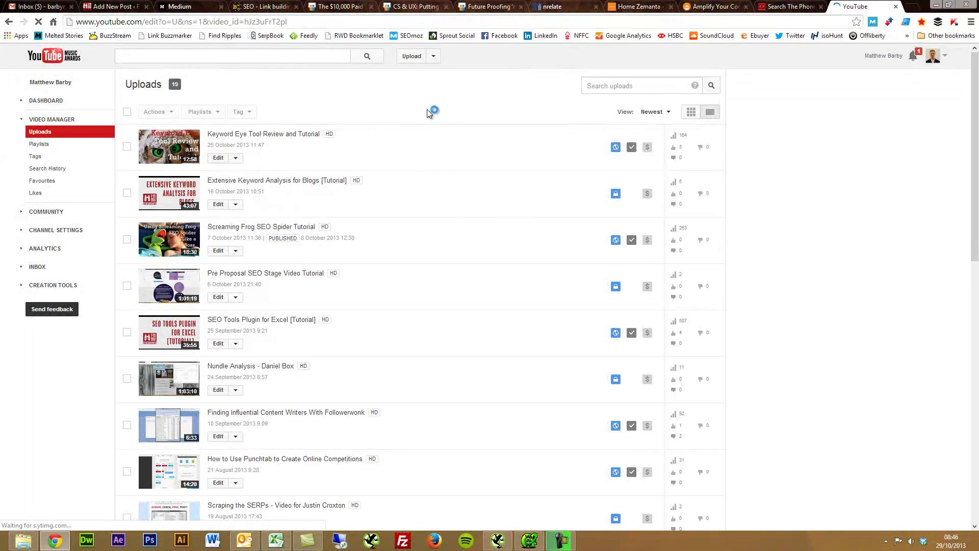
click(358, 85)
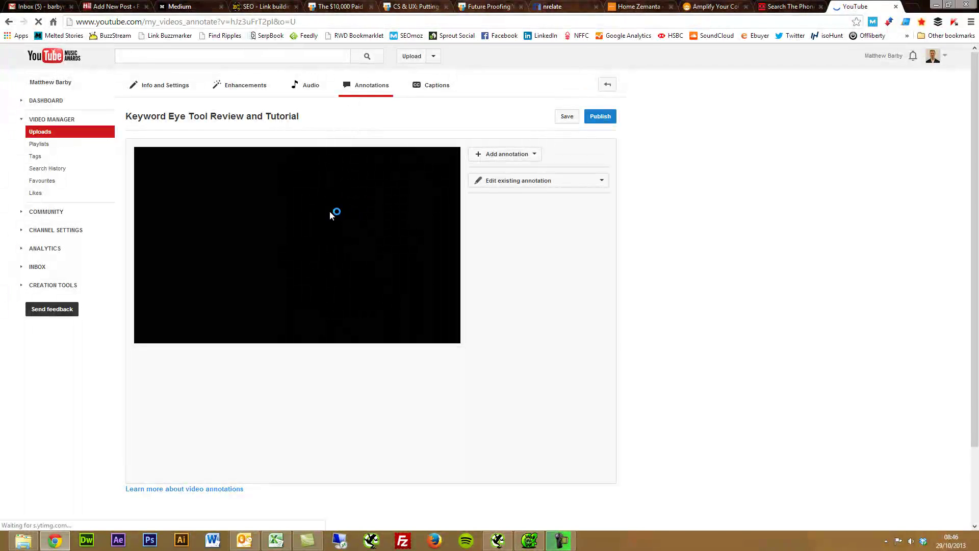
click(149, 337)
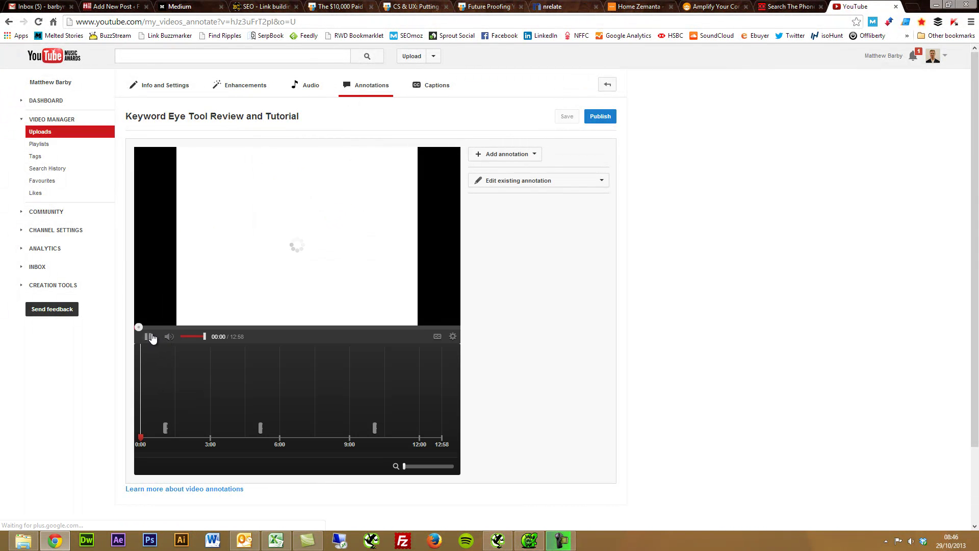
click(149, 336)
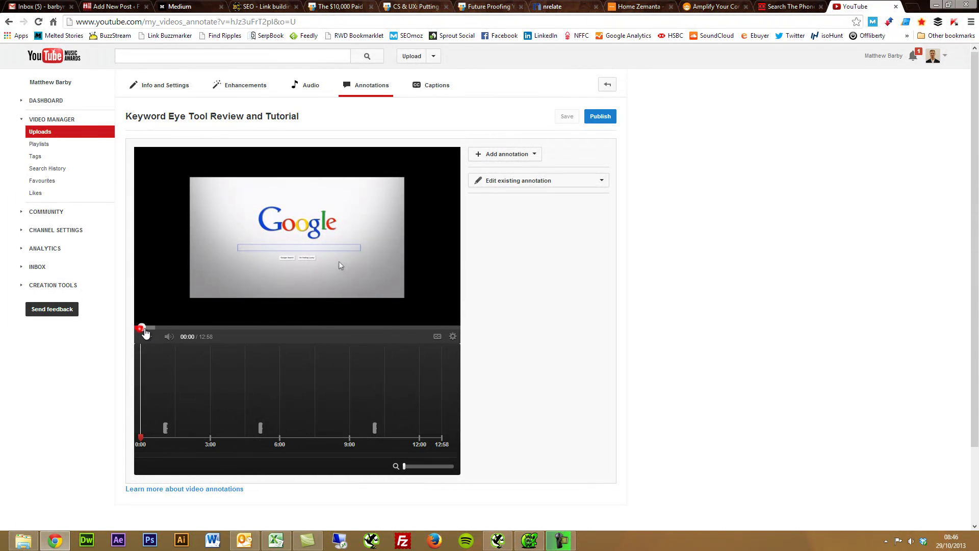
drag(142, 327, 206, 327)
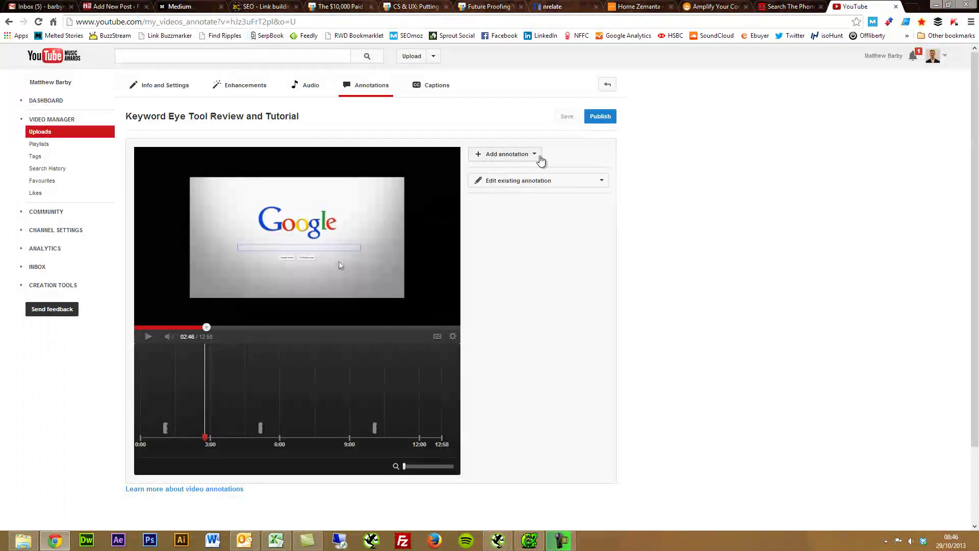
Step: Try a Spotlight annotation over the upper part of the keyword cloud with its link option enabled, and delete the annotation
click(539, 158)
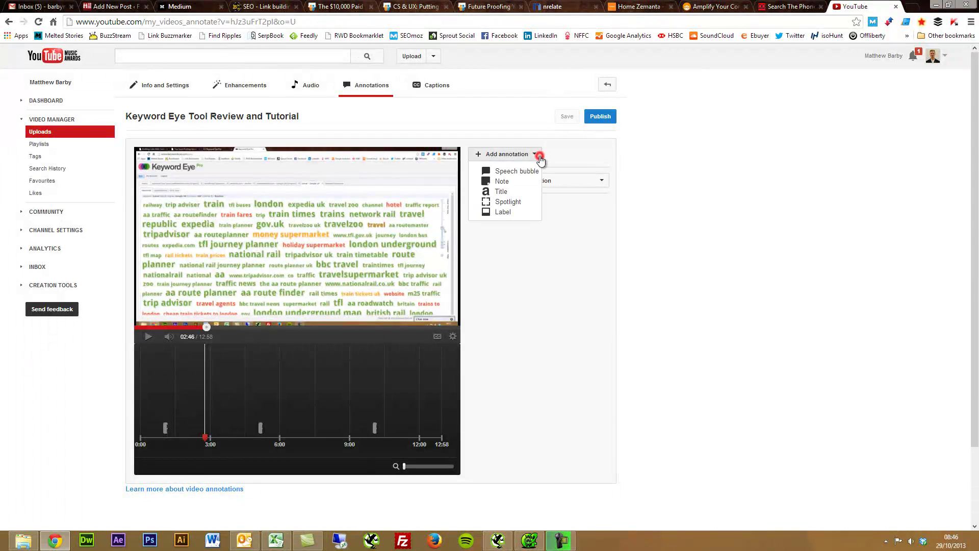
click(521, 203)
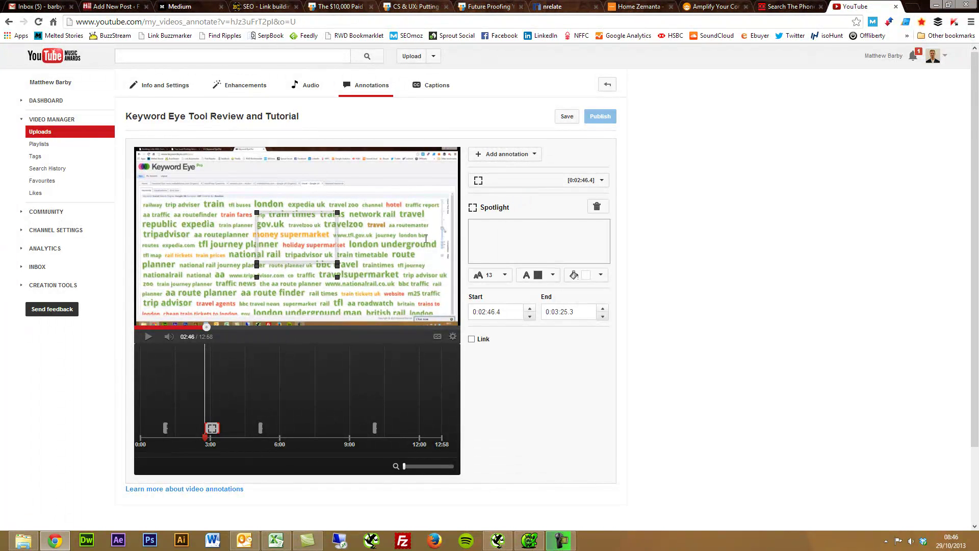
drag(297, 216, 380, 205)
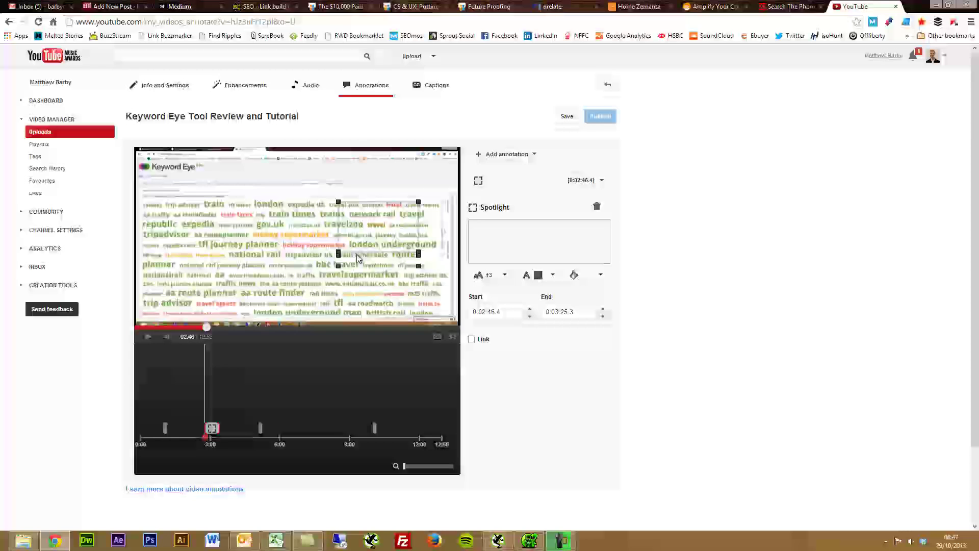
click(471, 340)
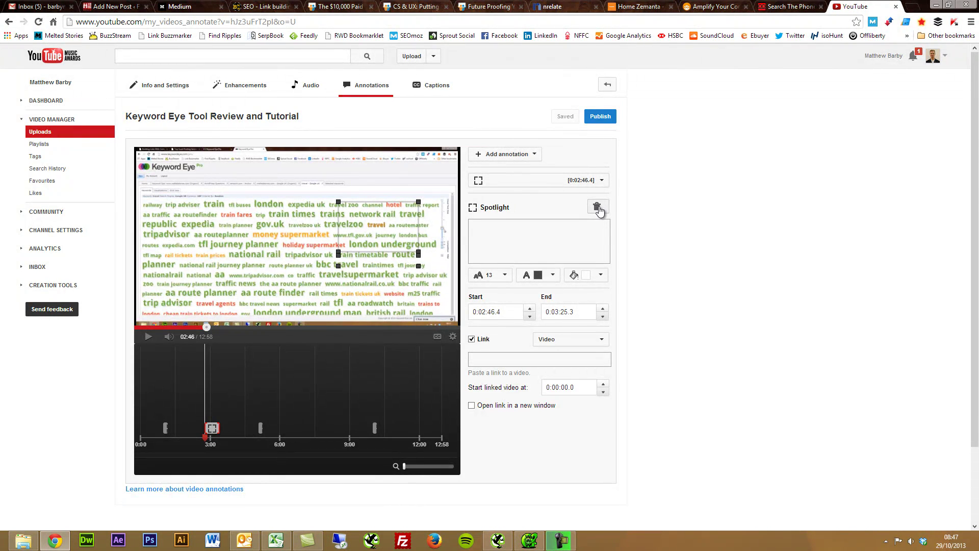
click(598, 207)
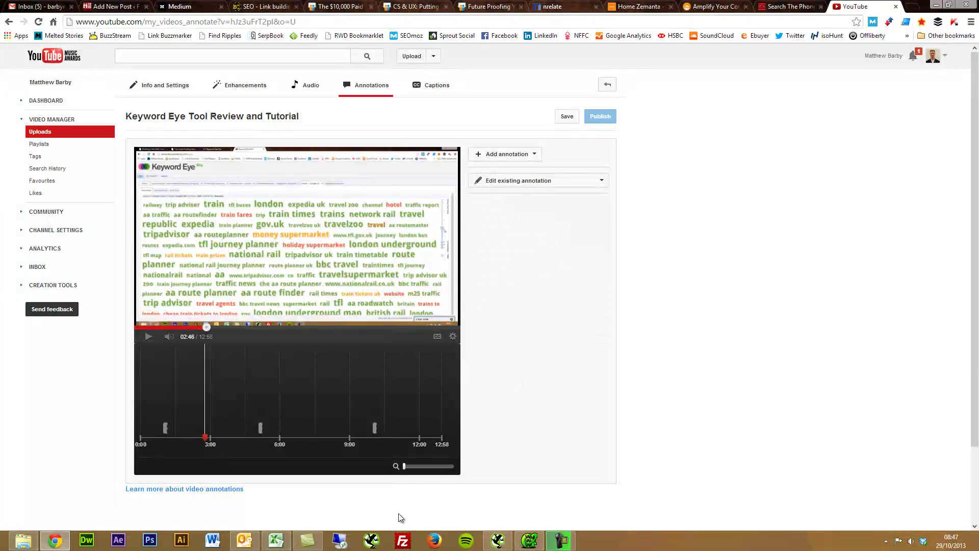
Step: Switch back to Camtasia Studio and examine the Captions tool and its script text area, dismissing the introductory tip
click(308, 539)
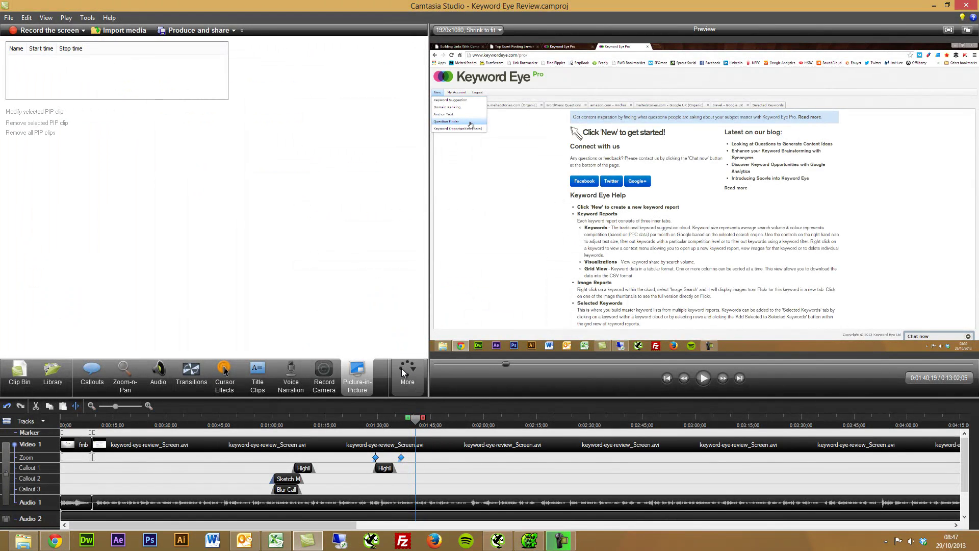
click(408, 390)
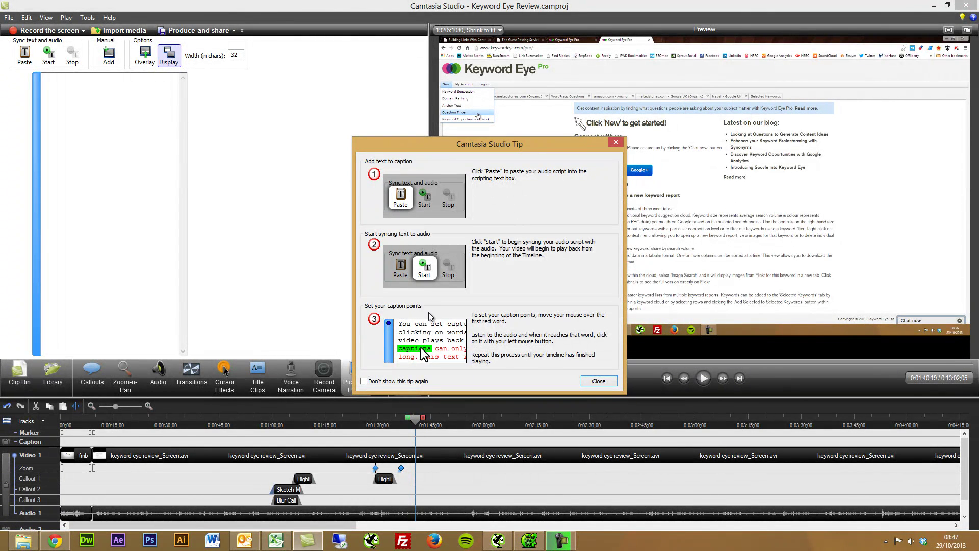
click(599, 381)
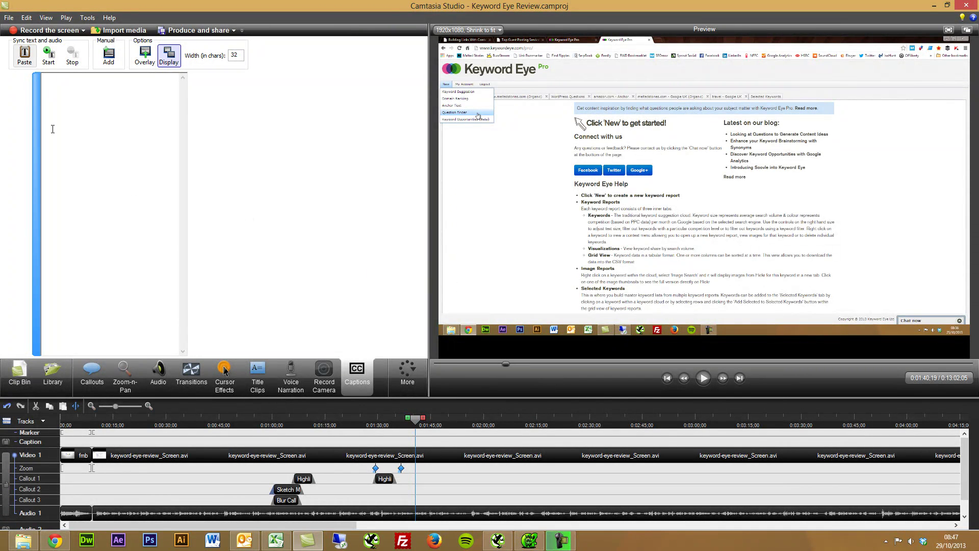
click(56, 81)
Step: Open the Quizzing tool, start adding a quiz at the playhead to examine its appearance and feedback options, and cancel it
click(407, 375)
click(408, 403)
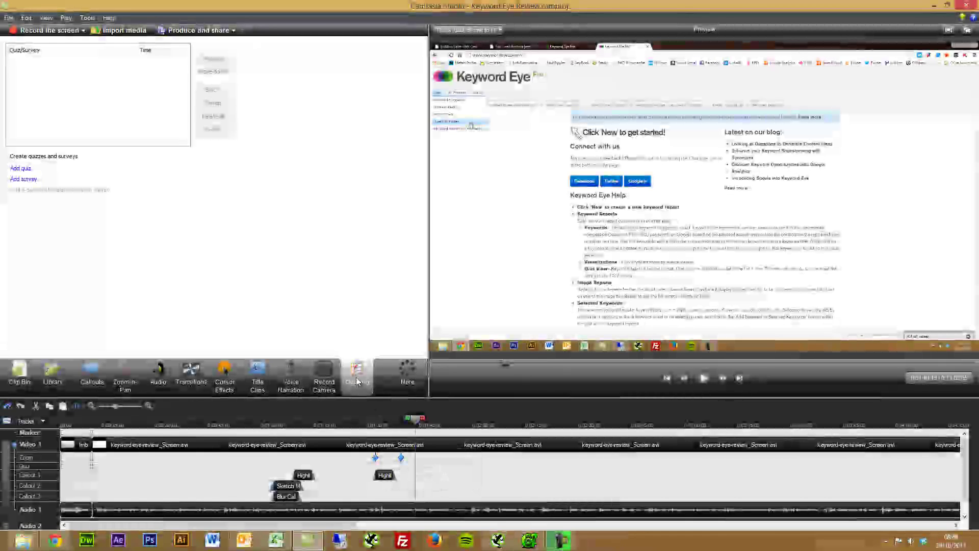
mouse_move(357, 381)
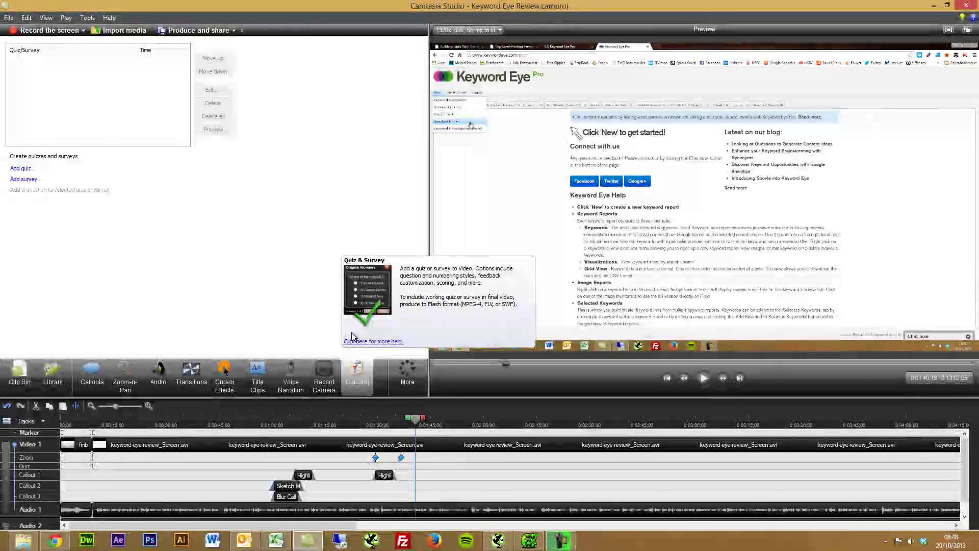
click(20, 168)
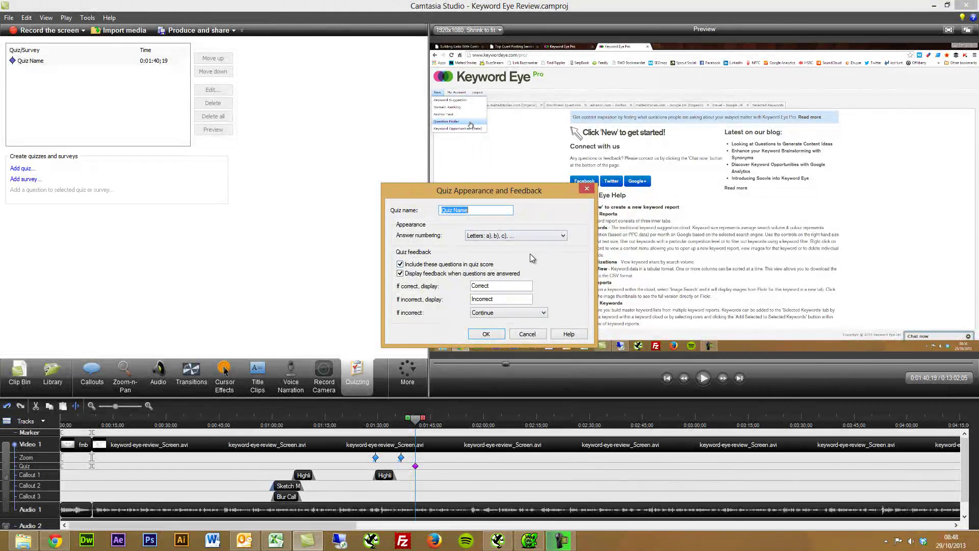
click(543, 332)
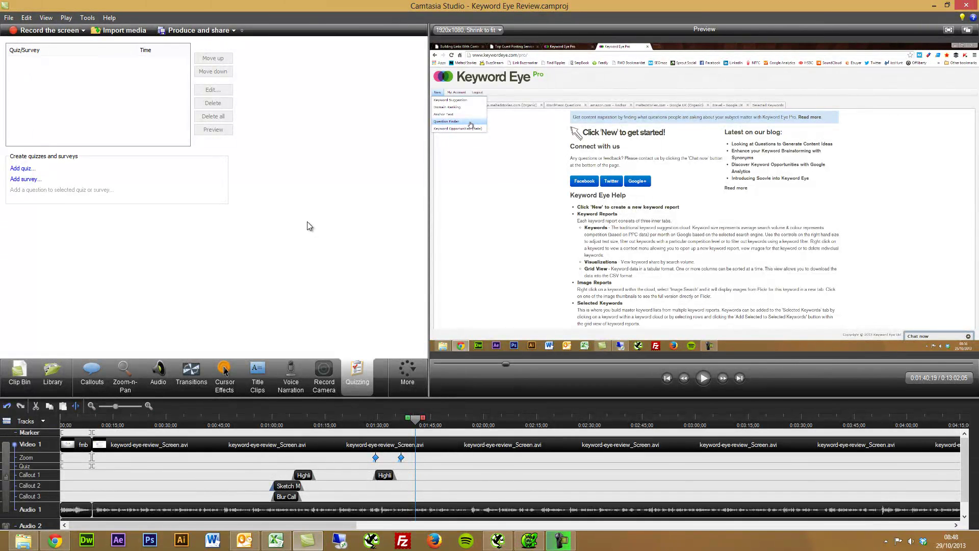
click(88, 18)
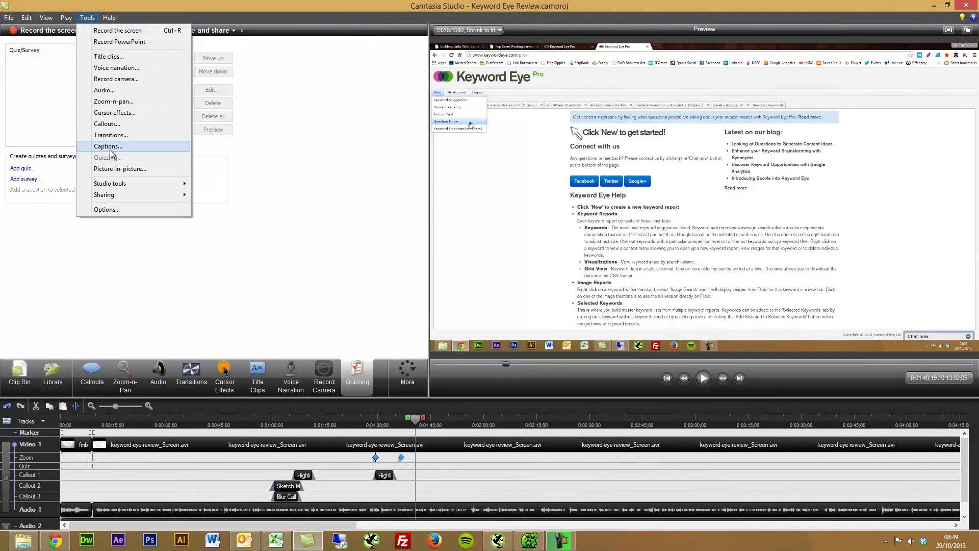
mouse_move(128, 183)
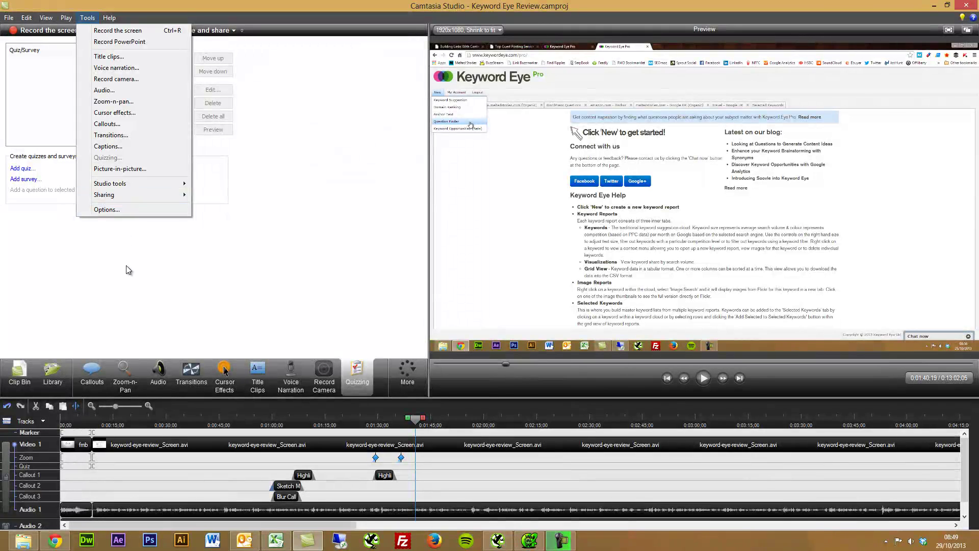
click(127, 269)
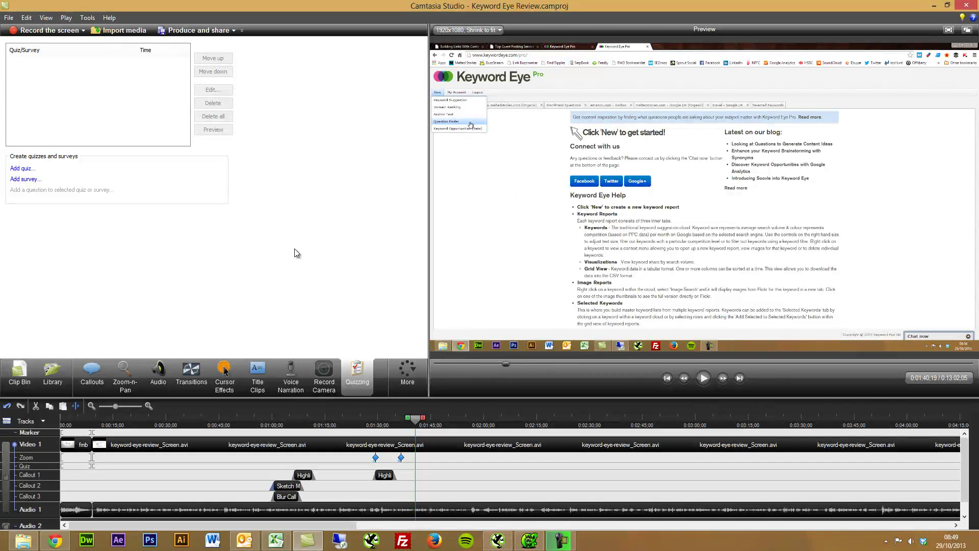
Step: Open the Production Wizard with the Web preset, examine its file name and folder options, and return to the preset choice
click(198, 31)
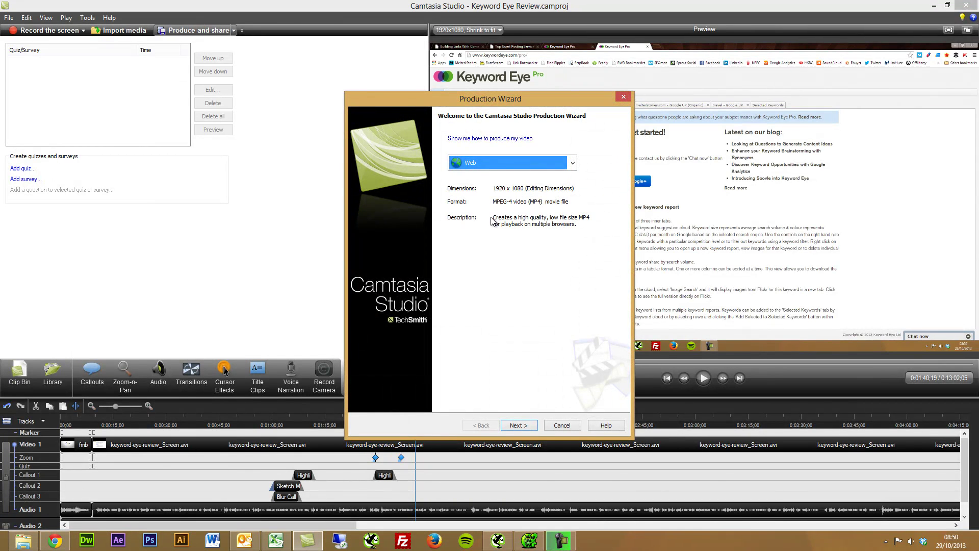
drag(534, 100, 417, 65)
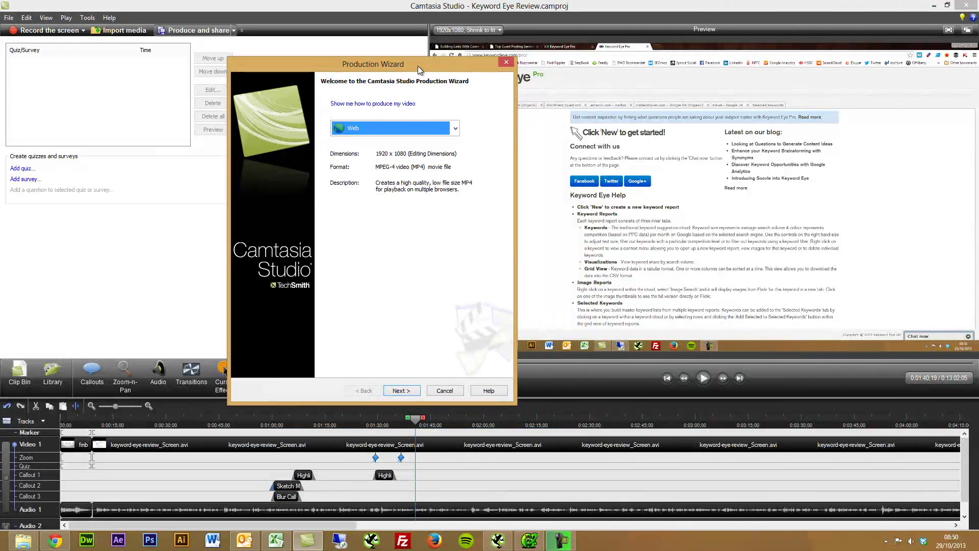
click(432, 131)
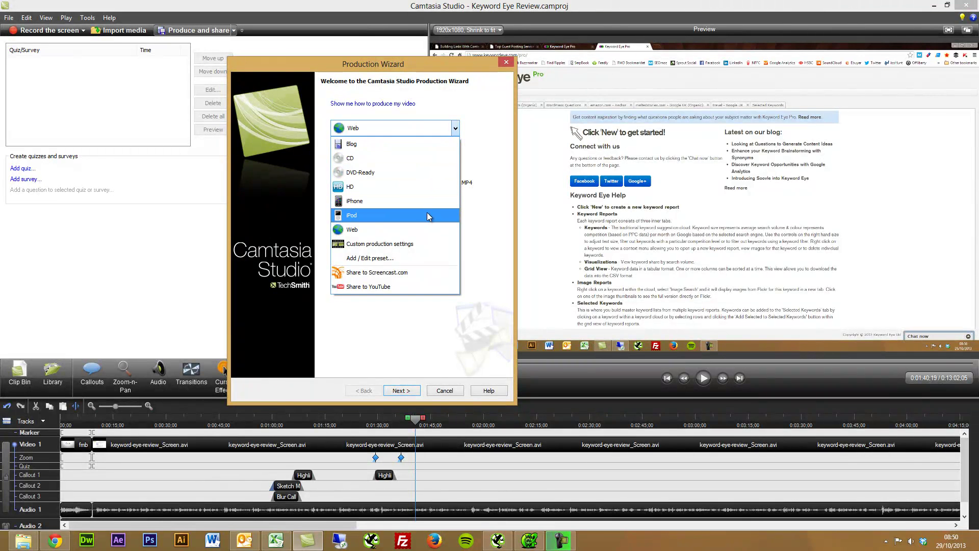
click(421, 229)
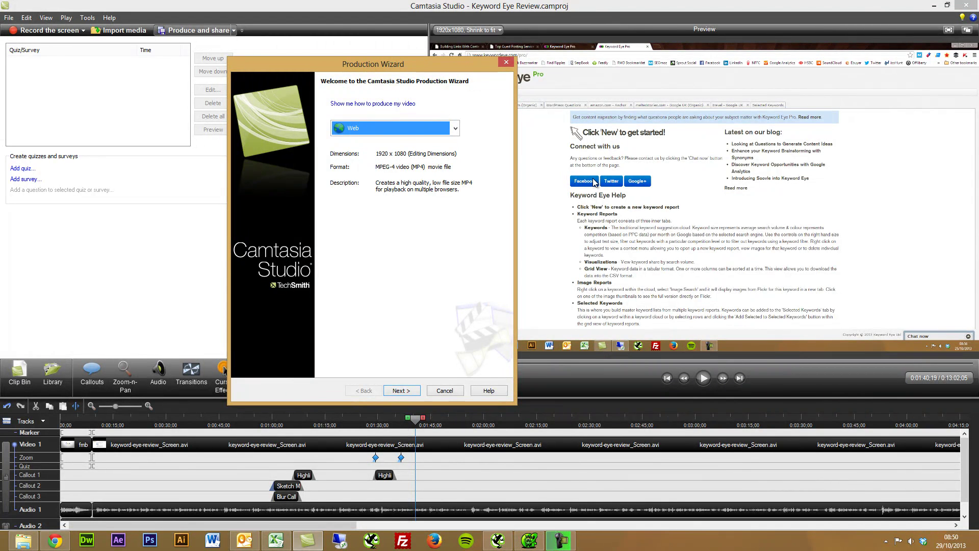
click(410, 392)
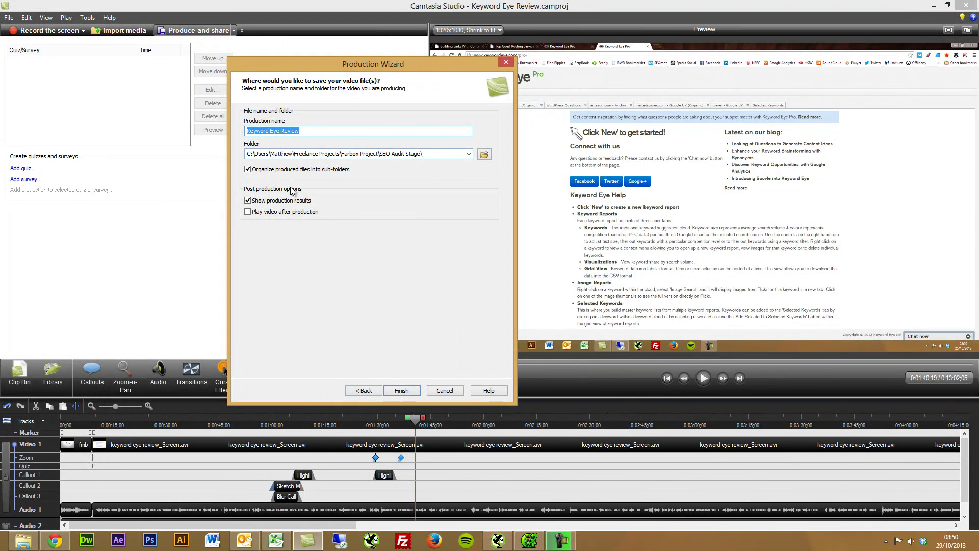
click(364, 390)
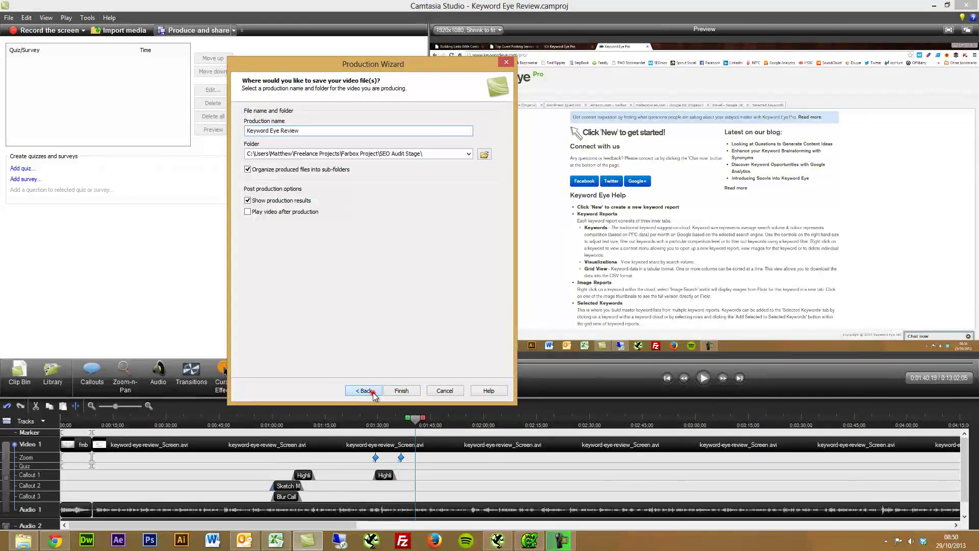
Step: Compare the iPhone, HD, DVD-Ready, CD and Blog production presets, reselect Web, and cancel the Production Wizard
click(455, 130)
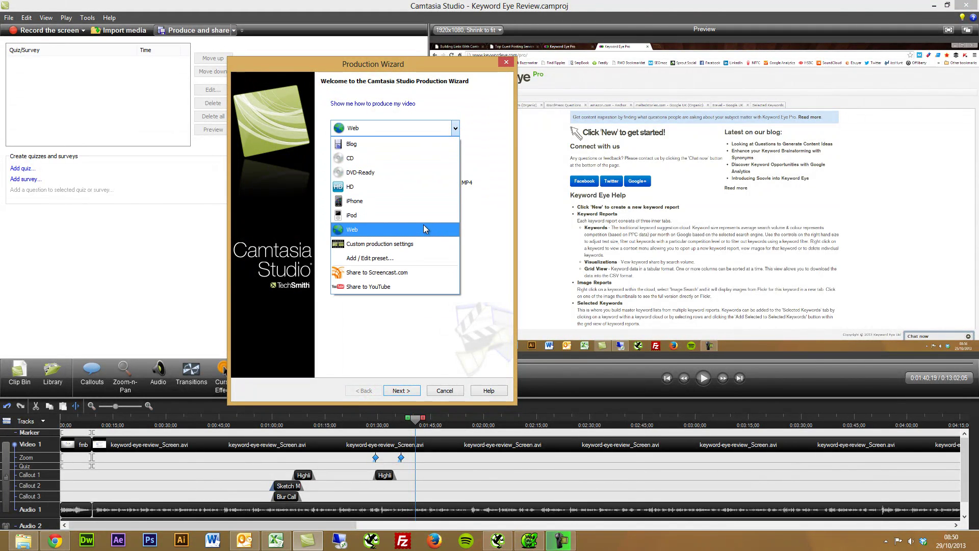
click(423, 204)
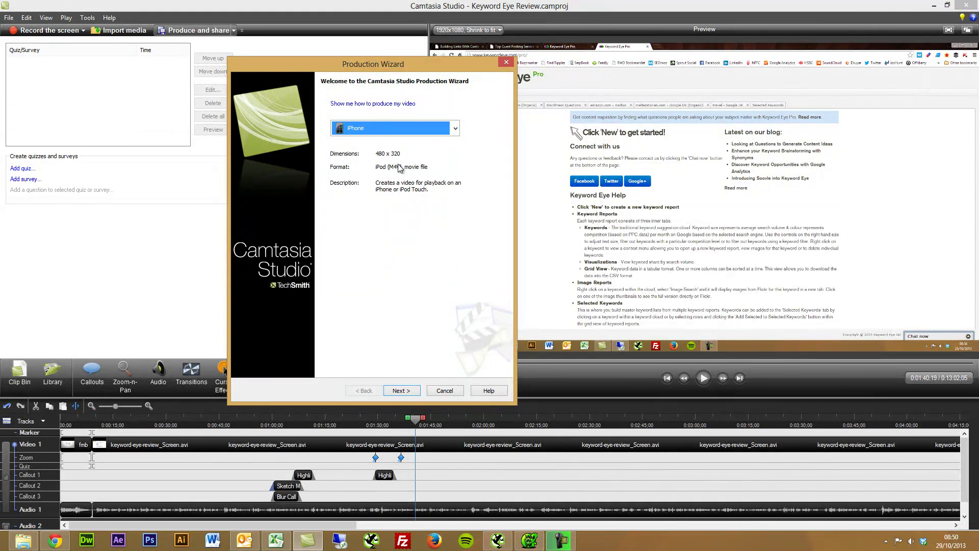
click(447, 132)
click(420, 188)
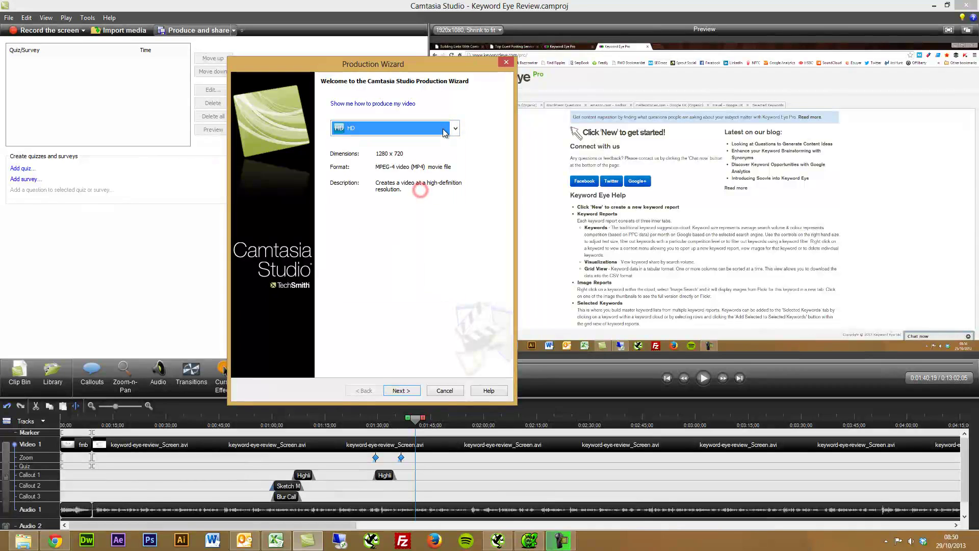
click(454, 131)
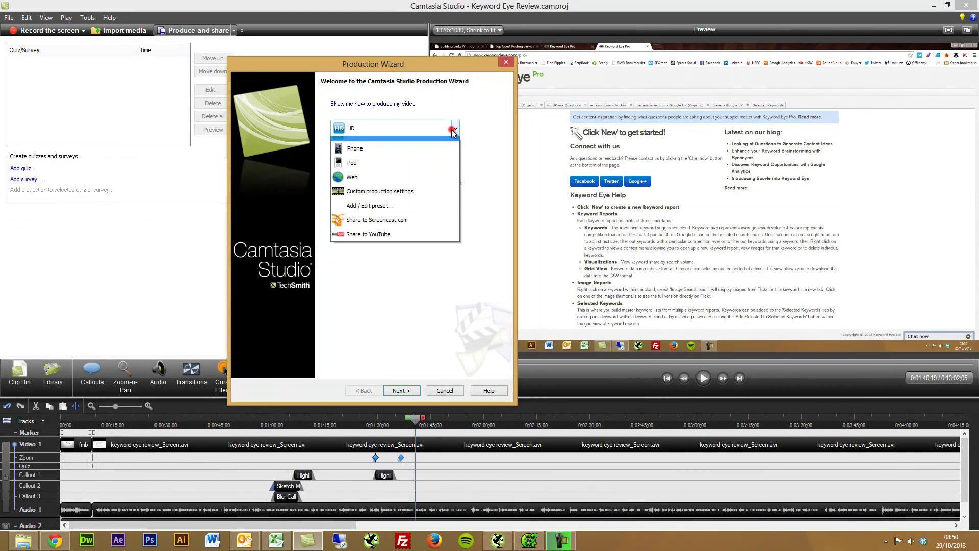
click(422, 172)
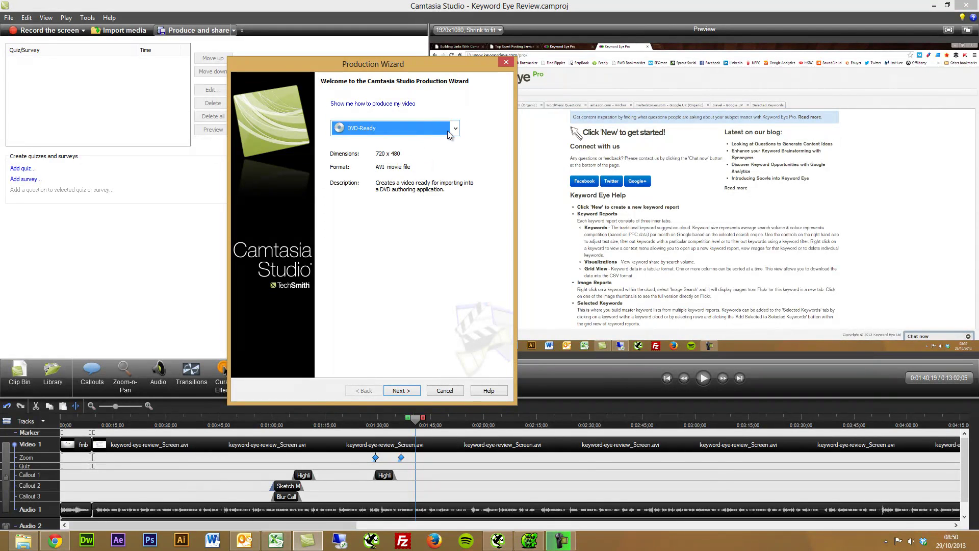
click(448, 131)
click(433, 155)
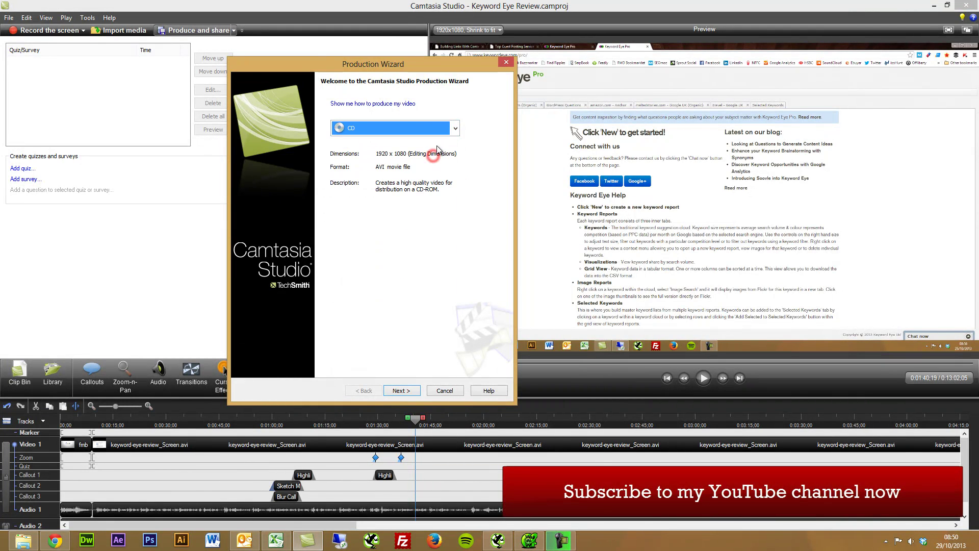
click(454, 128)
click(443, 143)
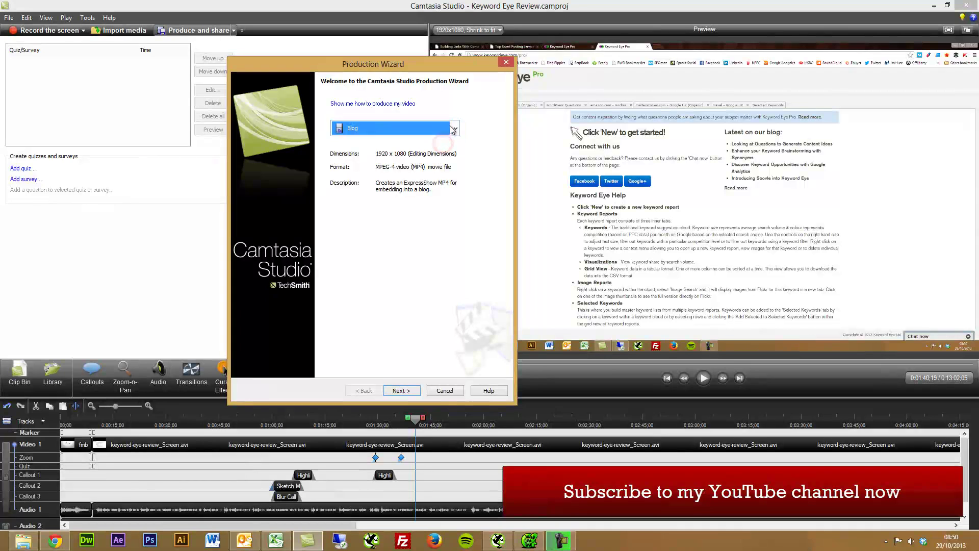
click(446, 133)
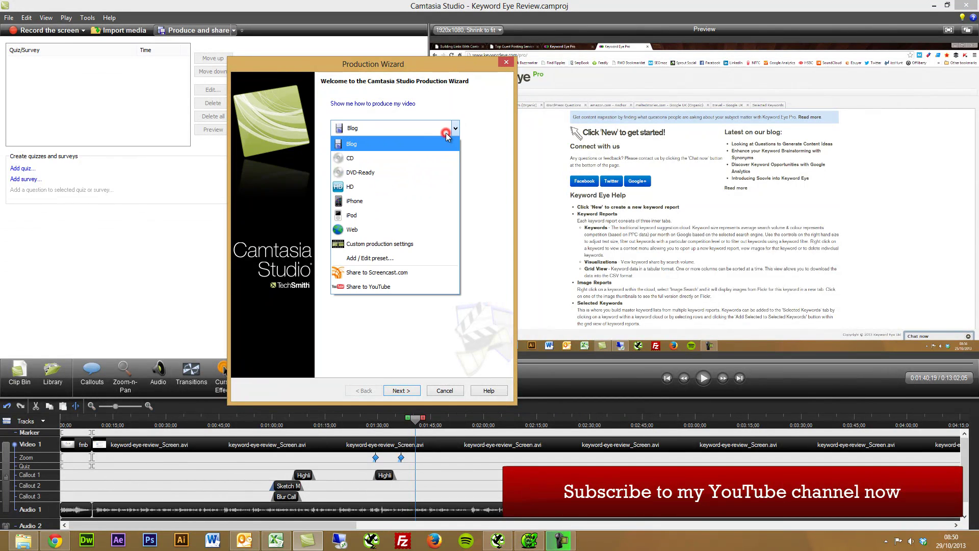
click(415, 228)
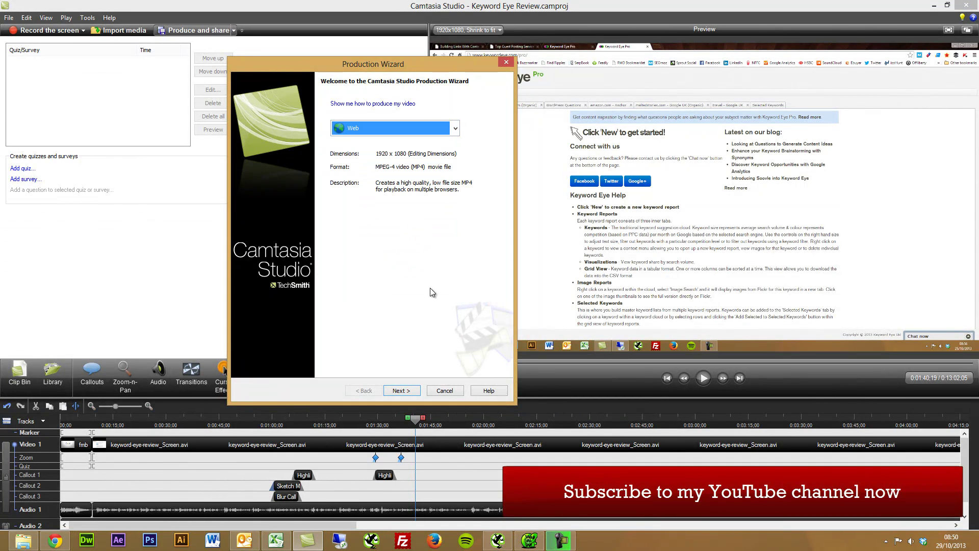
click(444, 390)
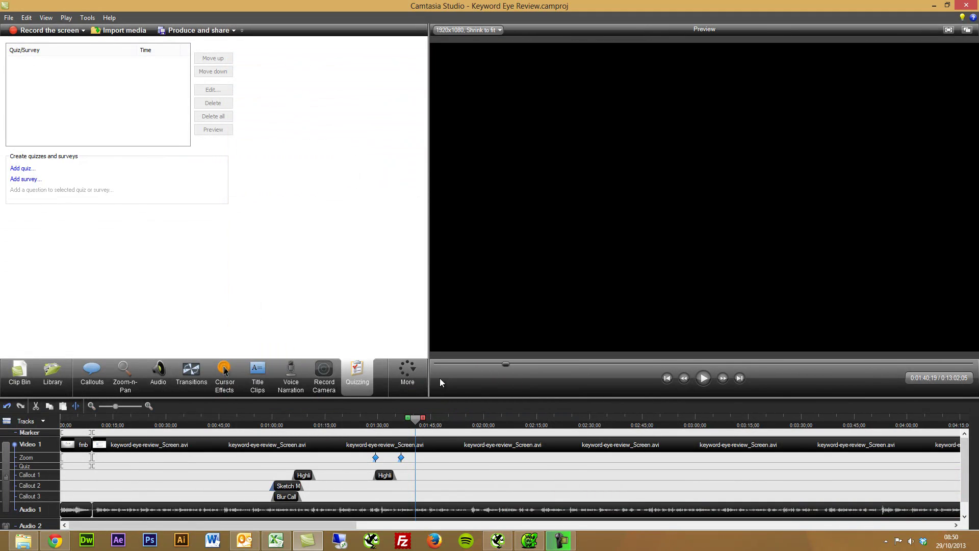